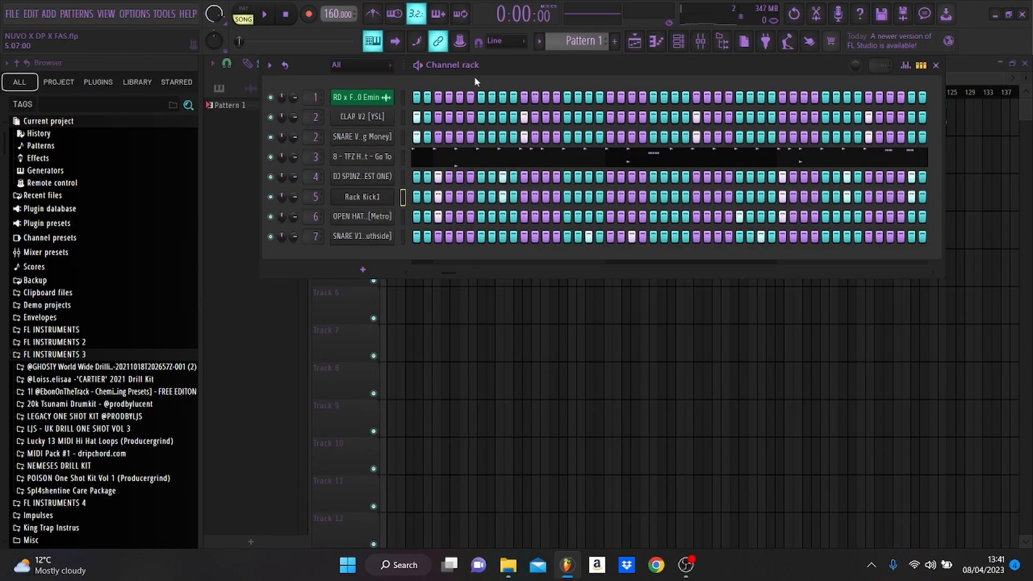
# Select all channels in the channel rack and view their assigned tracks in the mixer.
pyautogui.moveTo(402, 98); pyautogui.dragTo(396, 185)
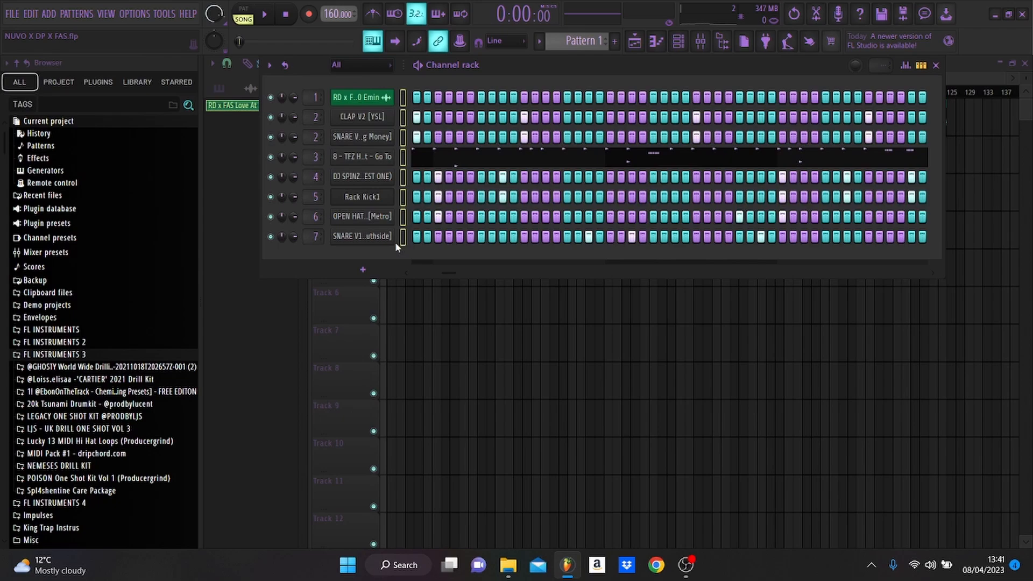
pyautogui.click(700, 41)
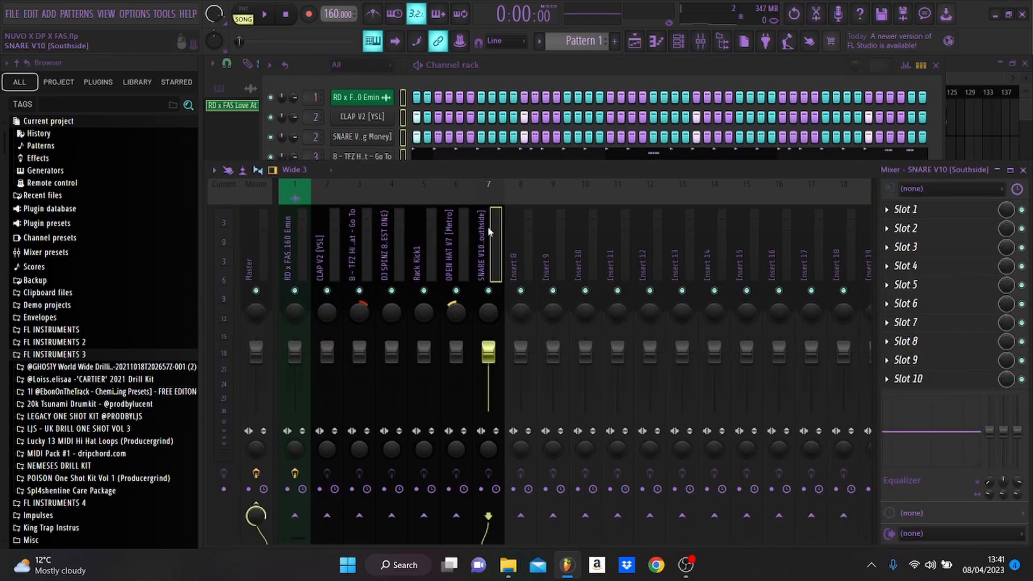
pyautogui.click(319, 227)
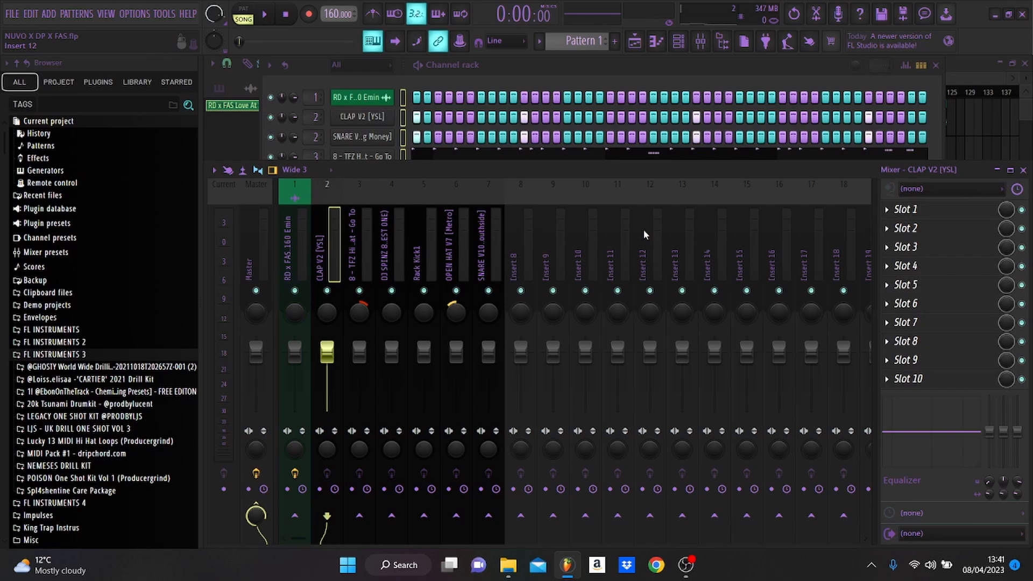
# Examine the melody mixer track's effects: Fruity parametric EQ 2, Fruity Reeverb 2 and Fruity Convolver.
pyautogui.click(288, 226)
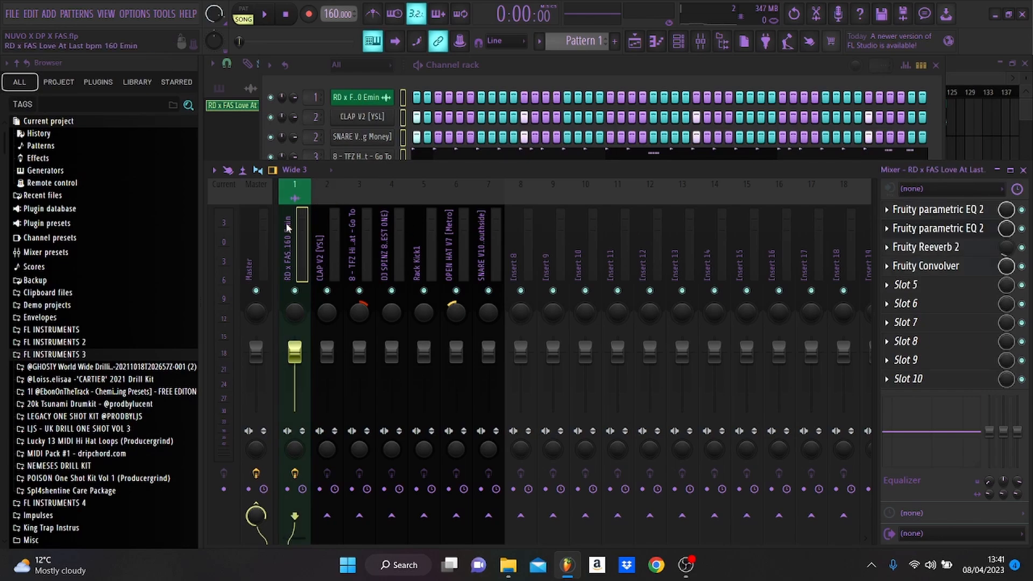
pyautogui.click(920, 209)
pyautogui.moveTo(379, 312); pyautogui.dragTo(388, 338)
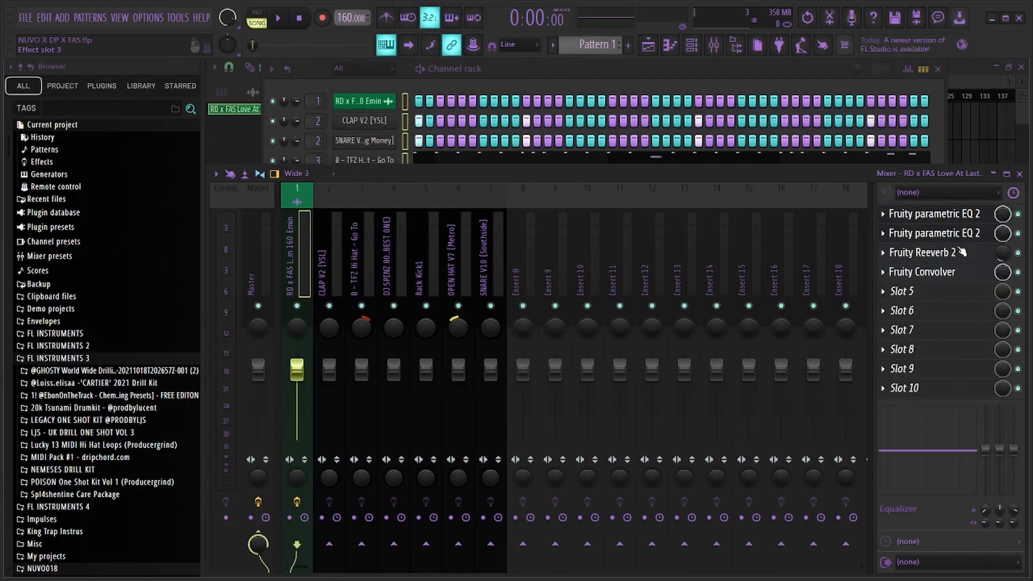
pyautogui.click(939, 253)
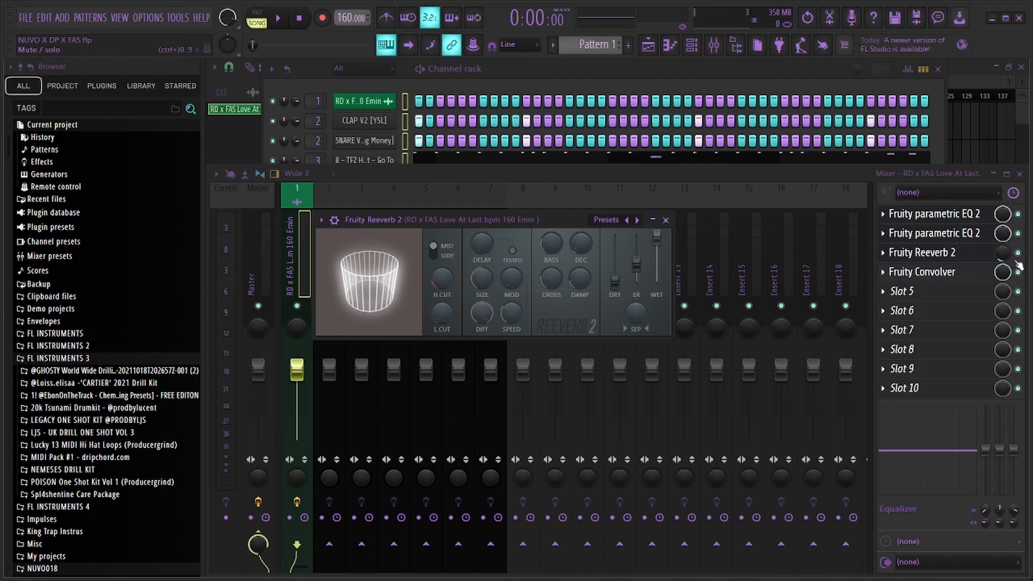
pyautogui.click(951, 273)
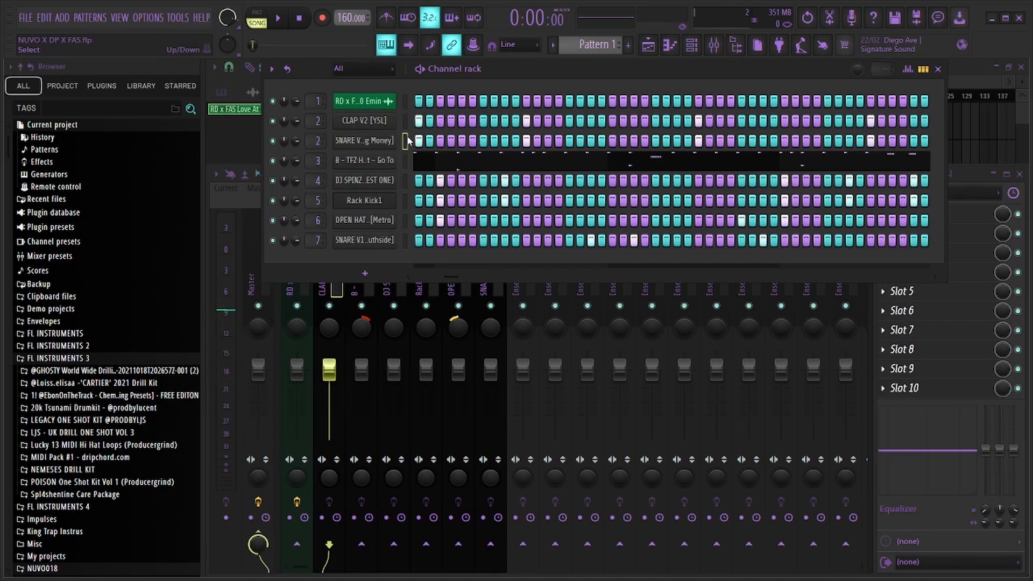
# Audition the individual drum and 808 channels one after another in the channel rack.
pyautogui.press('h')
pyautogui.press('h')
pyautogui.press('g')
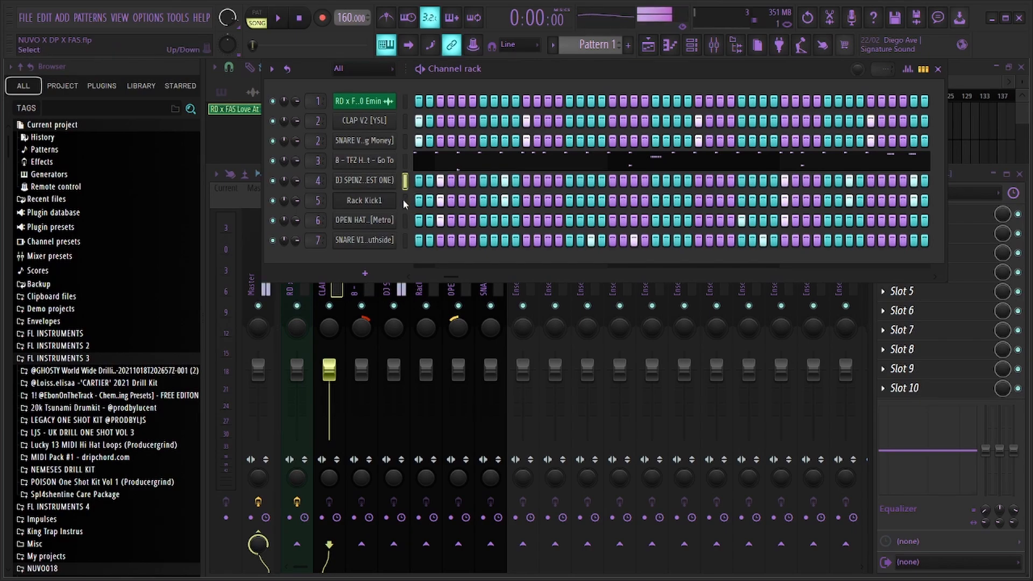
pyautogui.press('h')
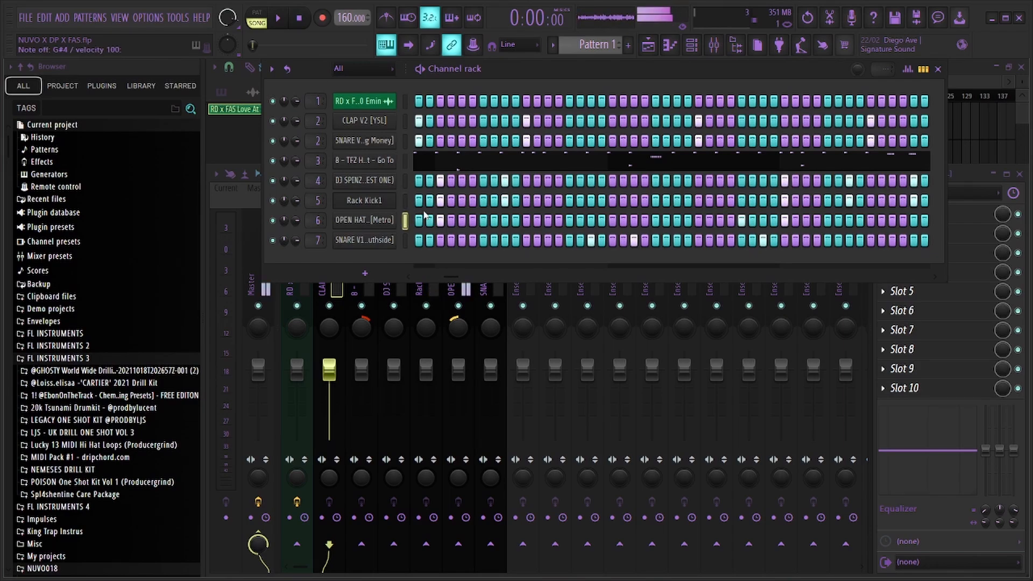
pyautogui.press('u')
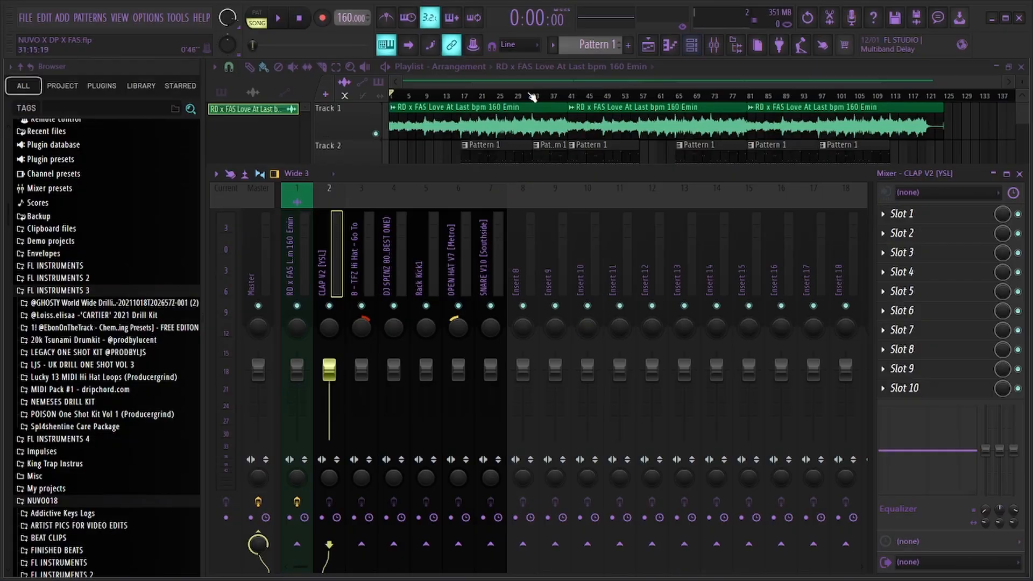
# Select bars 17 to 41 of the playlist as the playback loop.
pyautogui.click(668, 72)
pyautogui.scroll(3, 425, 135)
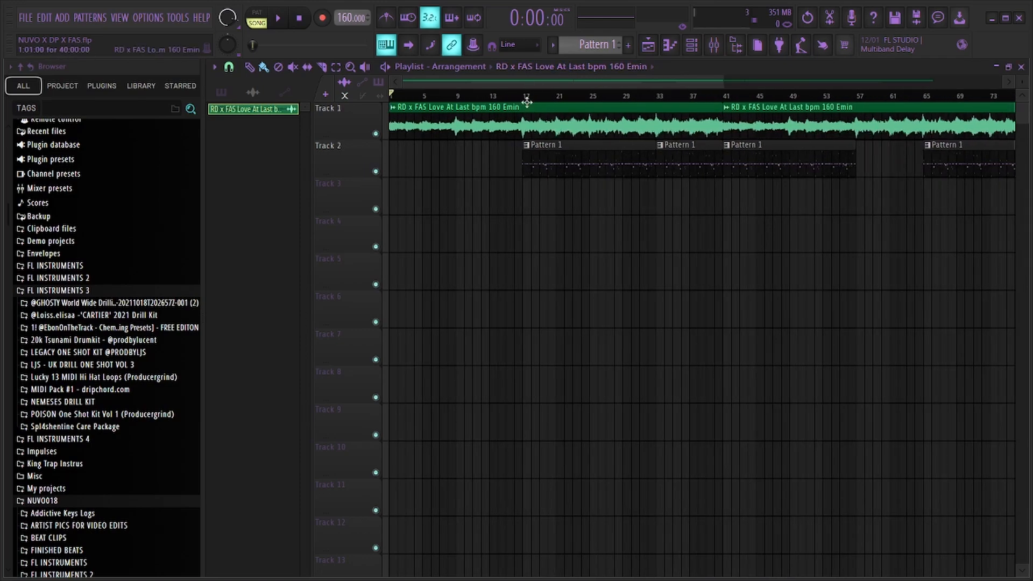
pyautogui.moveTo(527, 105); pyautogui.dragTo(721, 103)
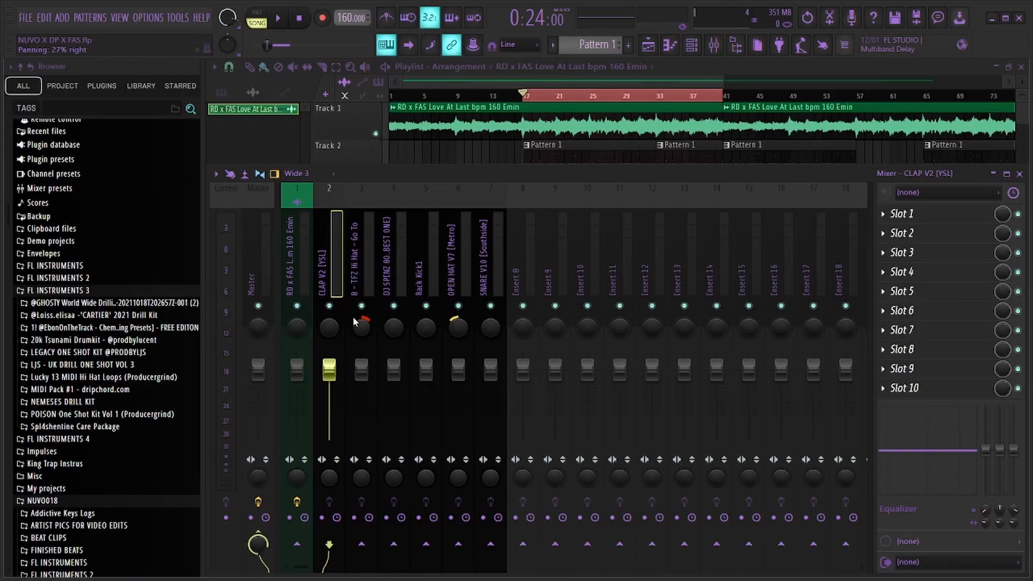
# Mute mixer tracks 3 to 7 and play the loop to hear the clap with the melody.
pyautogui.moveTo(361, 305); pyautogui.dragTo(490, 306)
pyautogui.press('space')
pyautogui.press('space')
pyautogui.press('space')
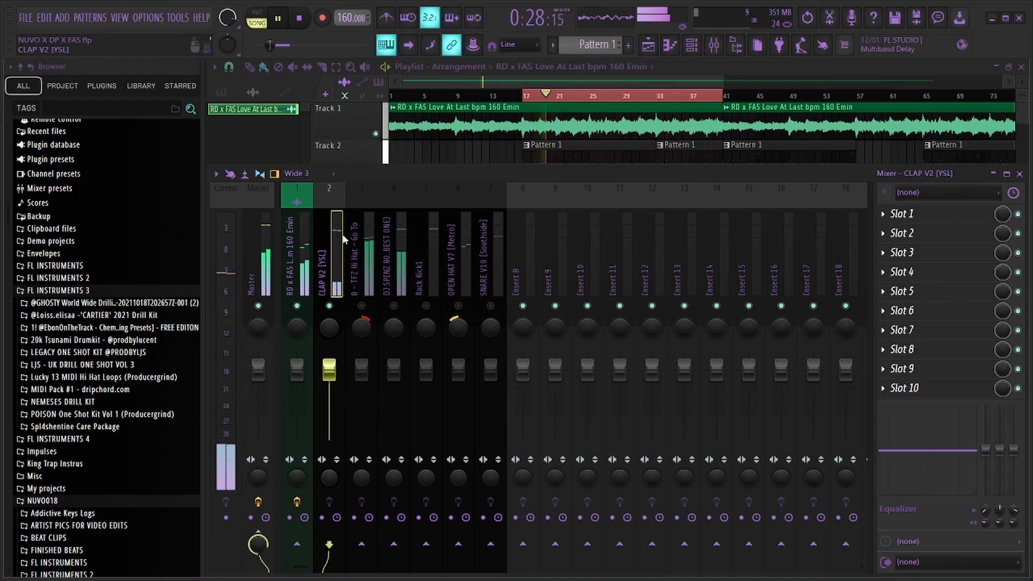
pyautogui.press('space')
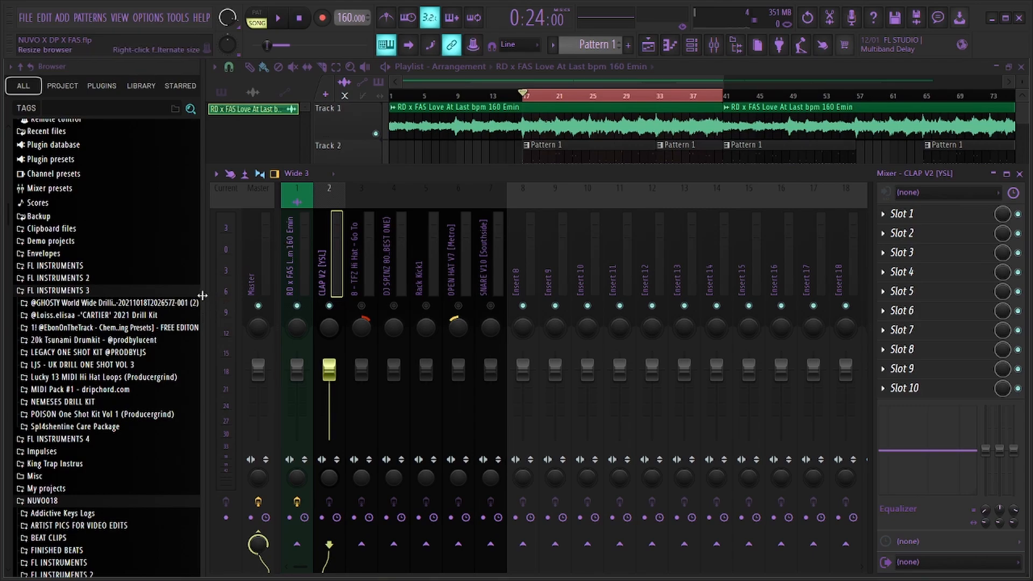
pyautogui.press('space')
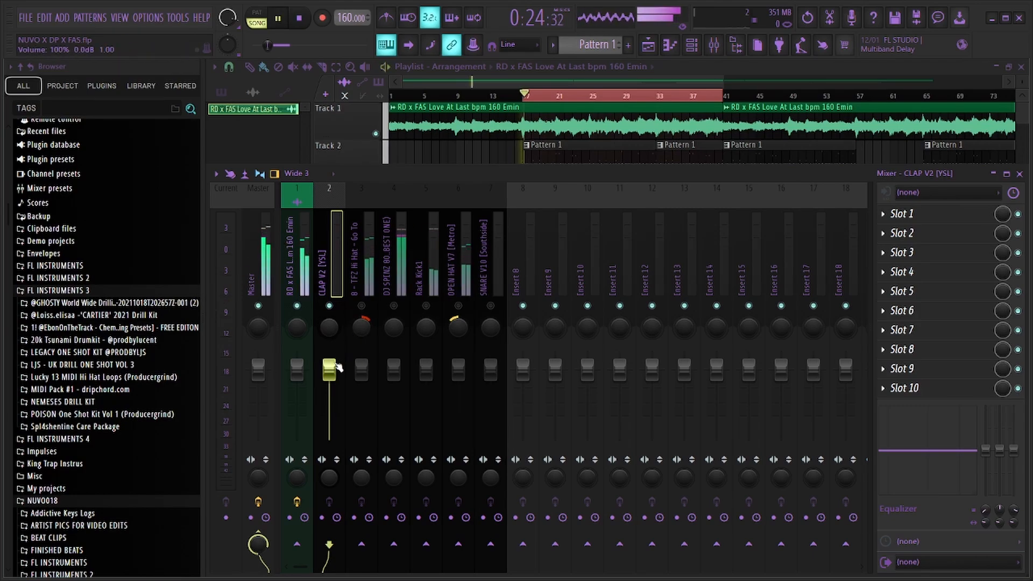
pyautogui.press('space')
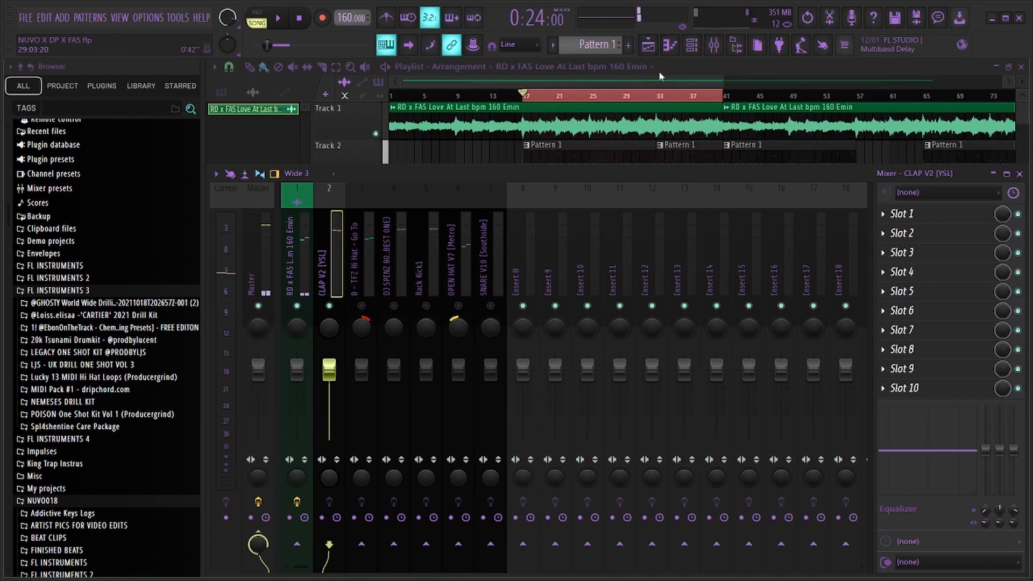
# Examine the note patterns of OPEN HAT V7 and SNARE V10 in the piano roll.
pyautogui.click(669, 44)
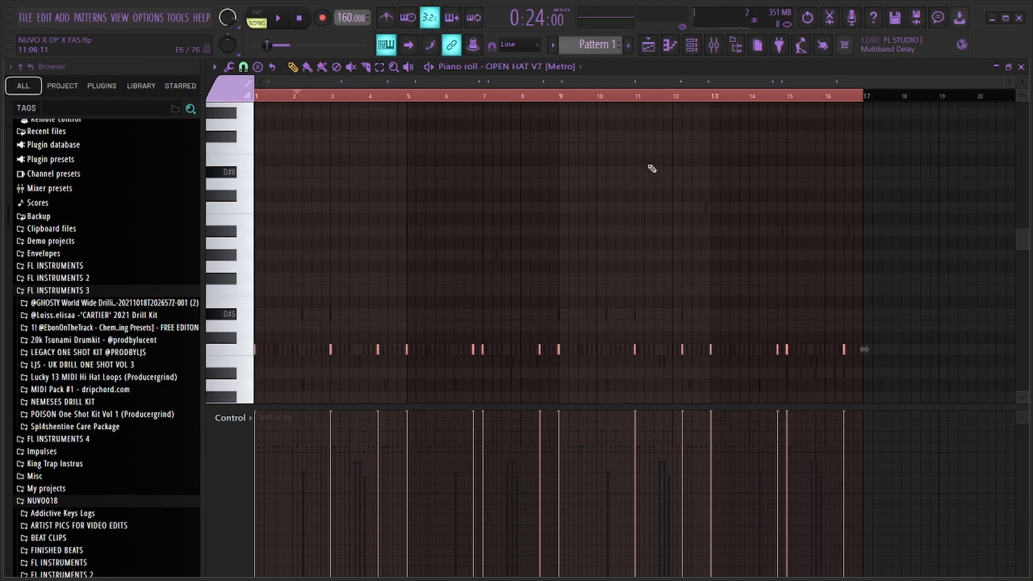
pyautogui.click(530, 67)
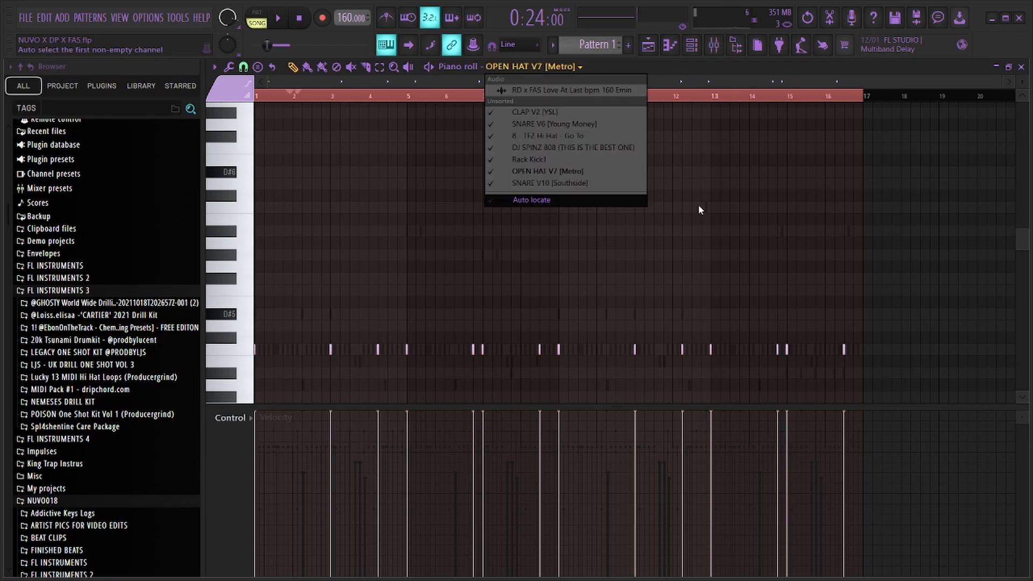
pyautogui.click(700, 207)
pyautogui.scroll(1, 568, 71)
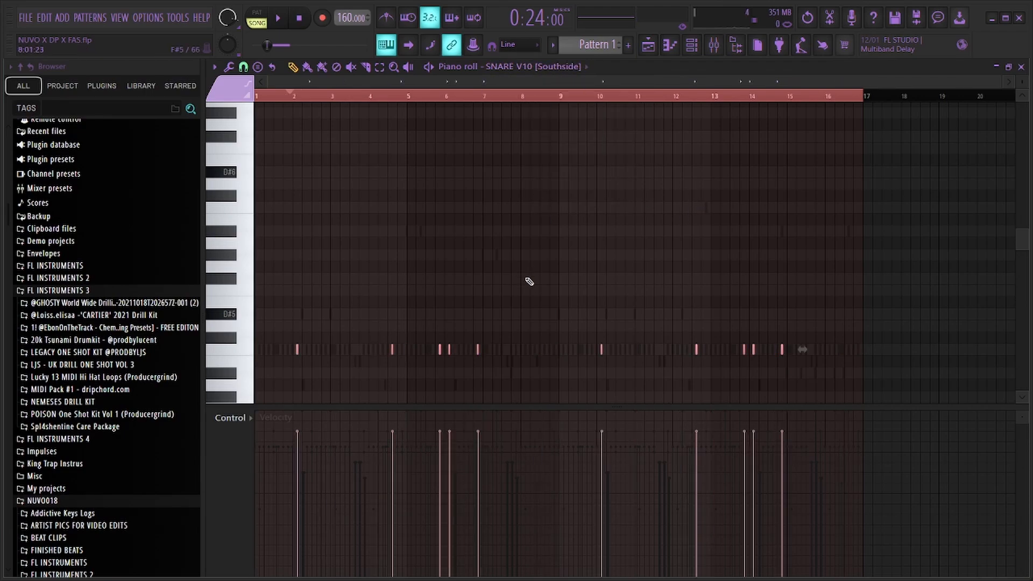
pyautogui.click(664, 249)
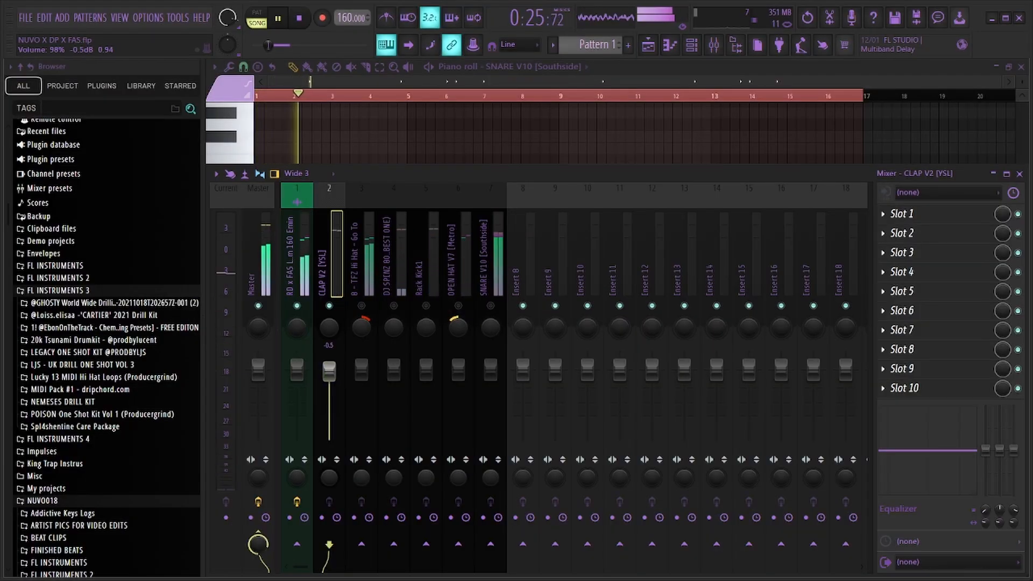
# Lower the CLAP V2 mixer track to about -5.5 dB and high-pass its low end with band 1 of Fruity parametric EQ 2.
pyautogui.moveTo(331, 372); pyautogui.dragTo(329, 386)
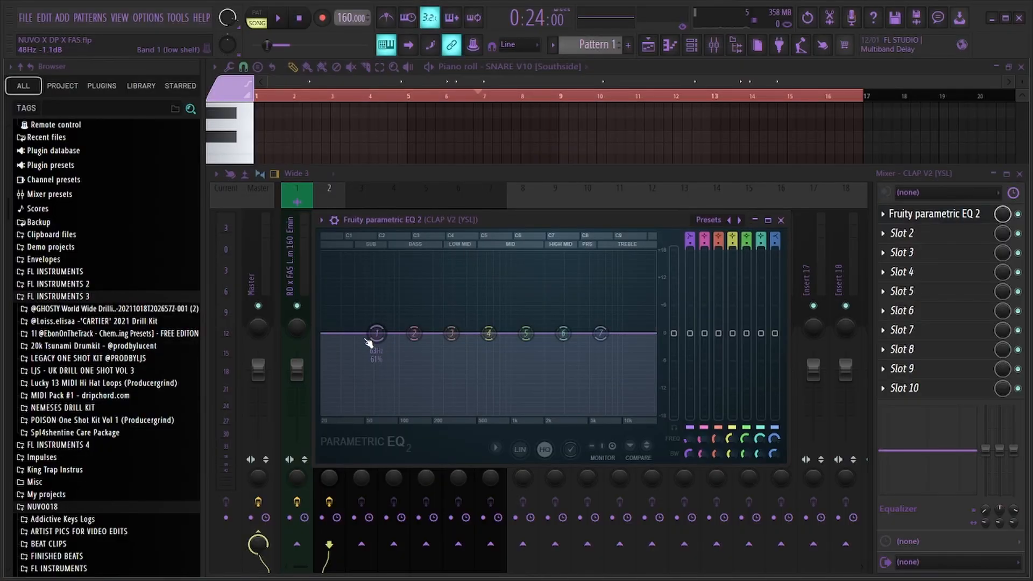
pyautogui.rightClick(377, 334)
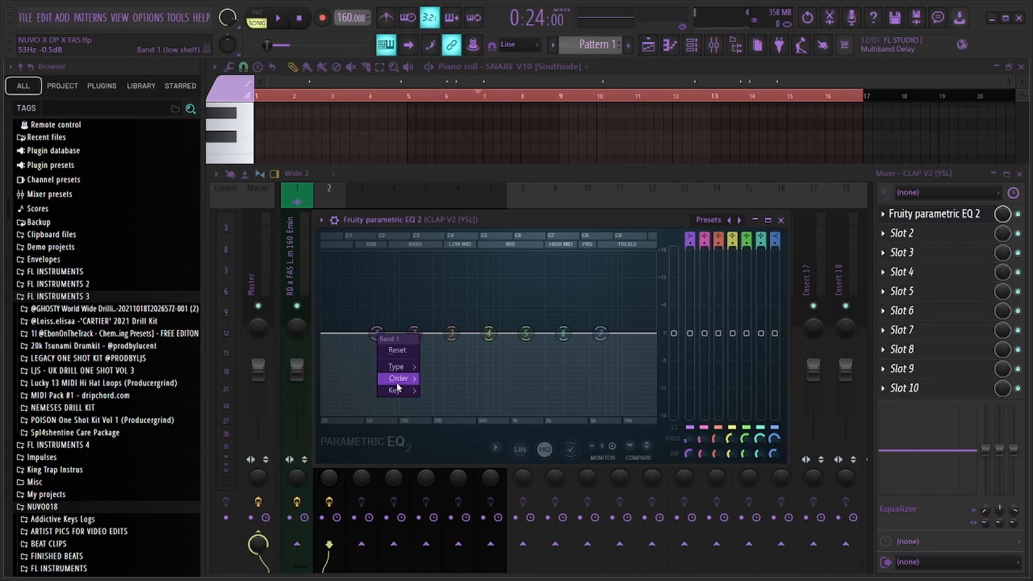
pyautogui.moveTo(376, 333); pyautogui.dragTo(454, 413)
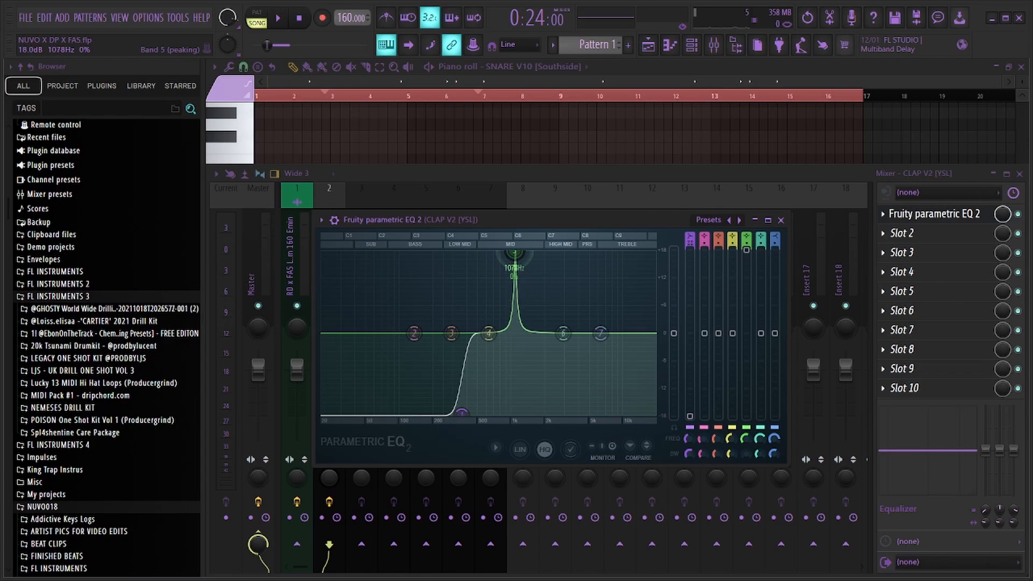
# Sweep narrow boosts on bands 5, 4 and 6 of the clap's EQ during playback and pull the harsh frequencies down.
pyautogui.press('space')
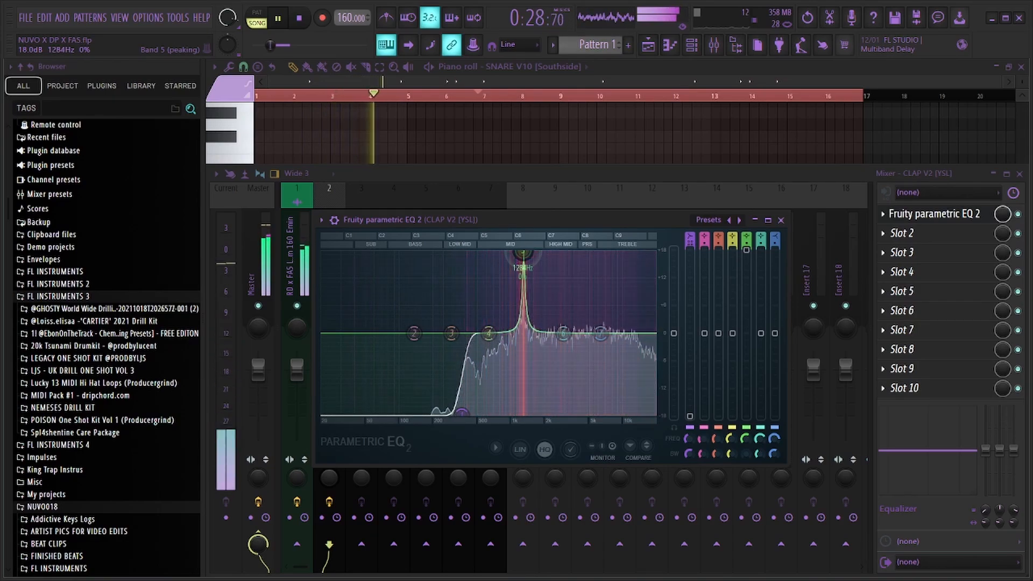
pyautogui.press('space')
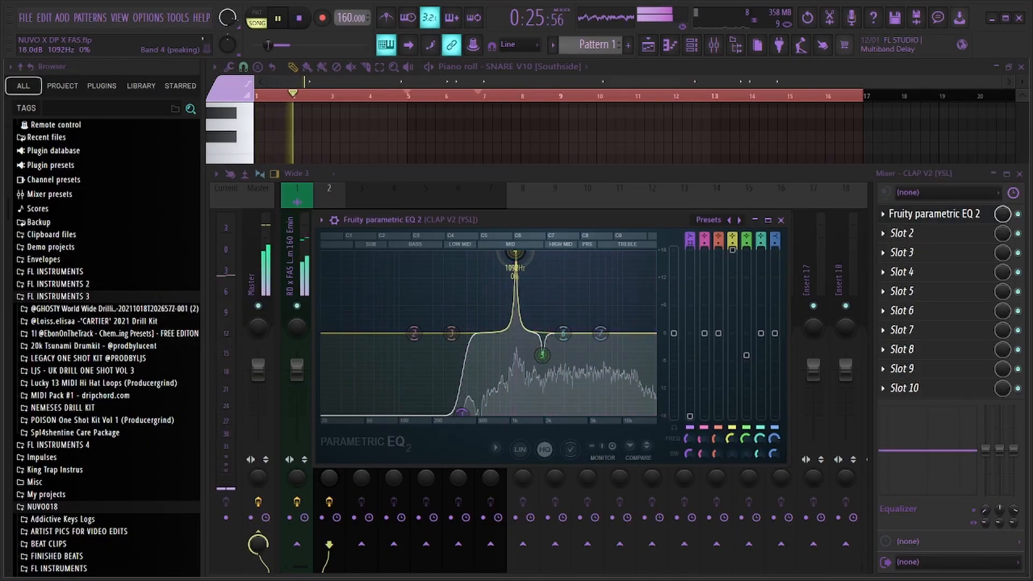
pyautogui.press('space')
pyautogui.moveTo(516, 253); pyautogui.dragTo(516, 350)
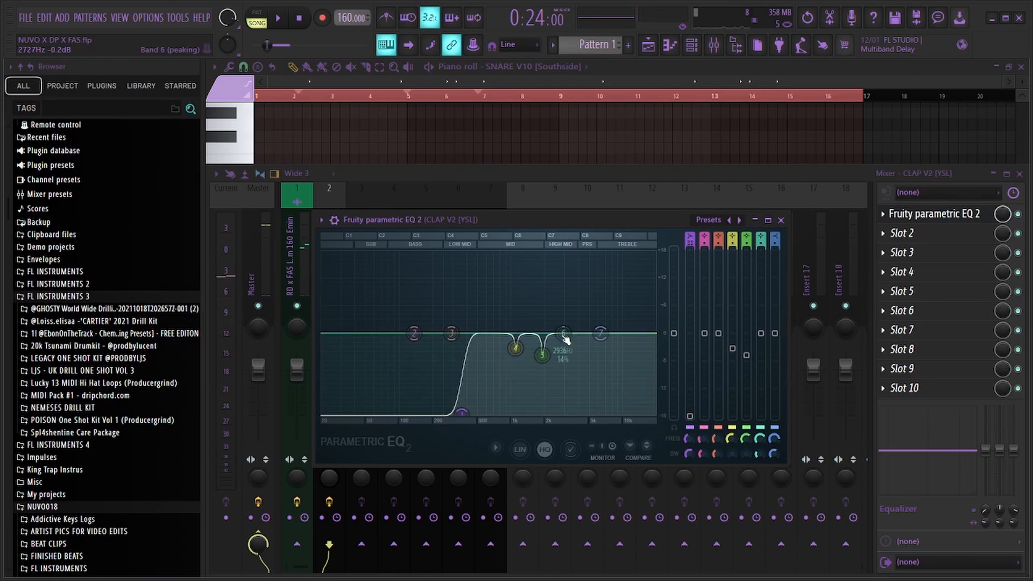
pyautogui.press('space')
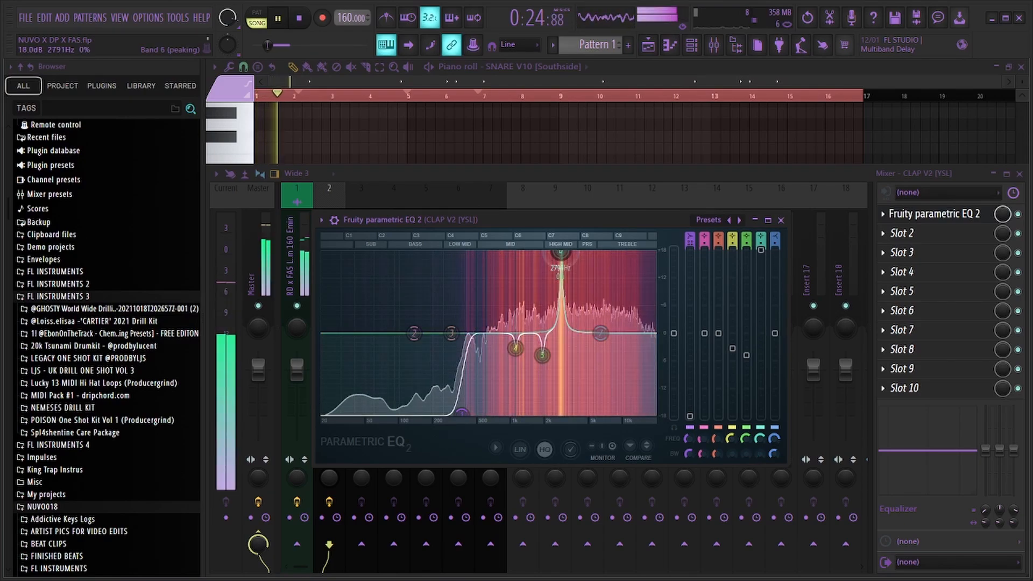
pyautogui.press('space')
pyautogui.moveTo(553, 260); pyautogui.dragTo(563, 324)
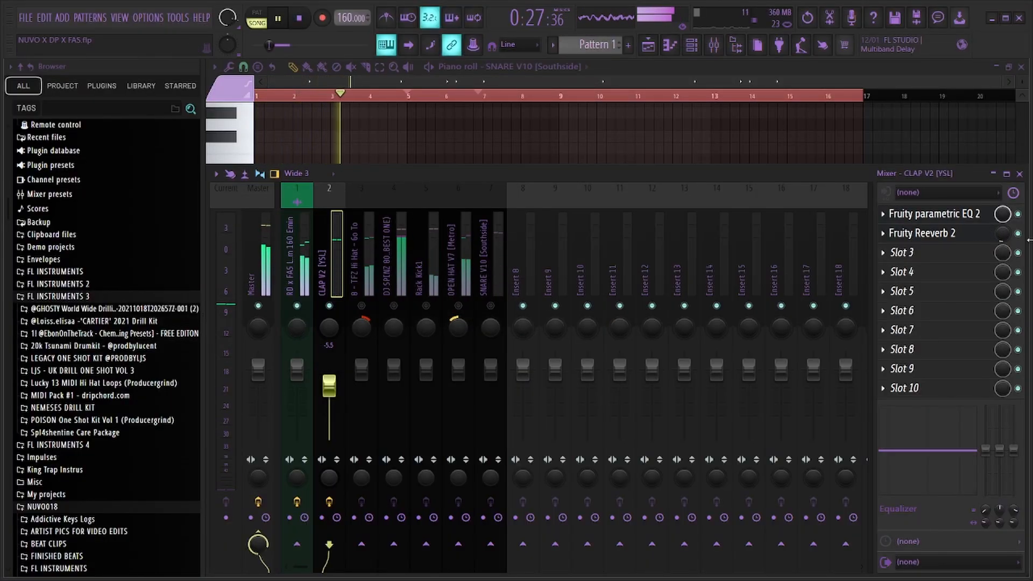
# Mute the melody on playlist Track 1 and play the loop to check the clap's effects without it.
pyautogui.press('space')
pyautogui.click(648, 45)
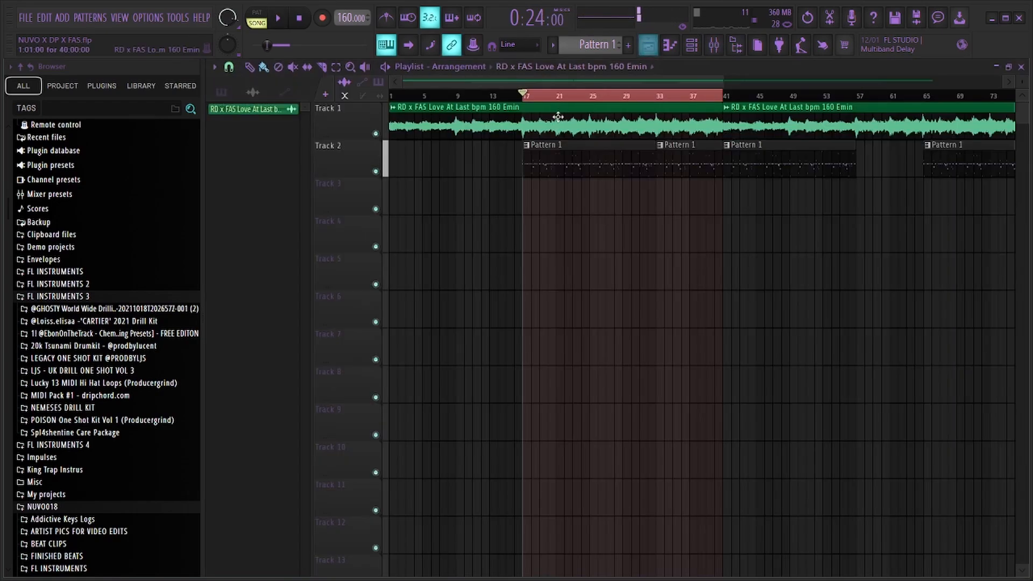
pyautogui.click(375, 133)
pyautogui.press('space')
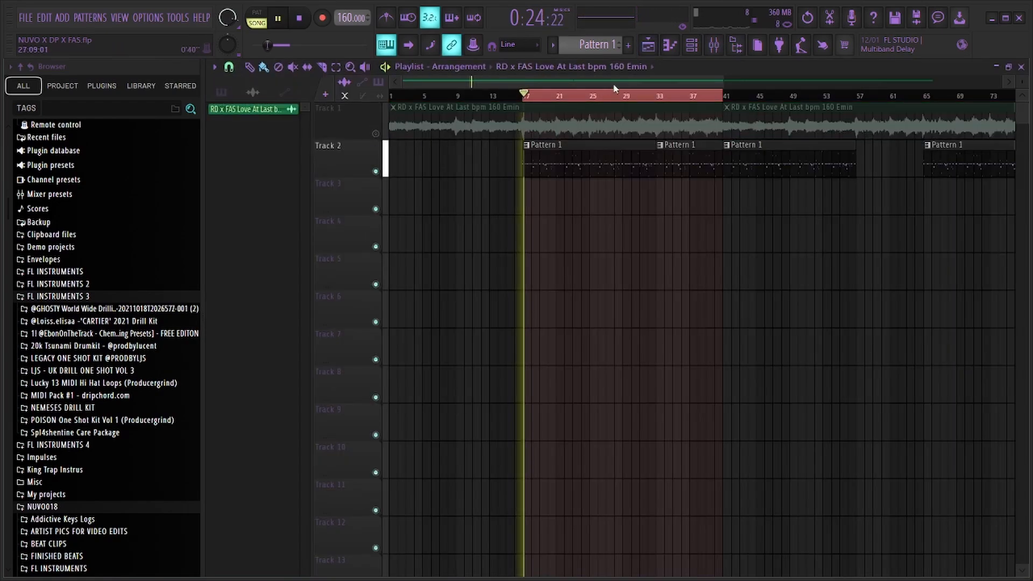
pyautogui.click(719, 40)
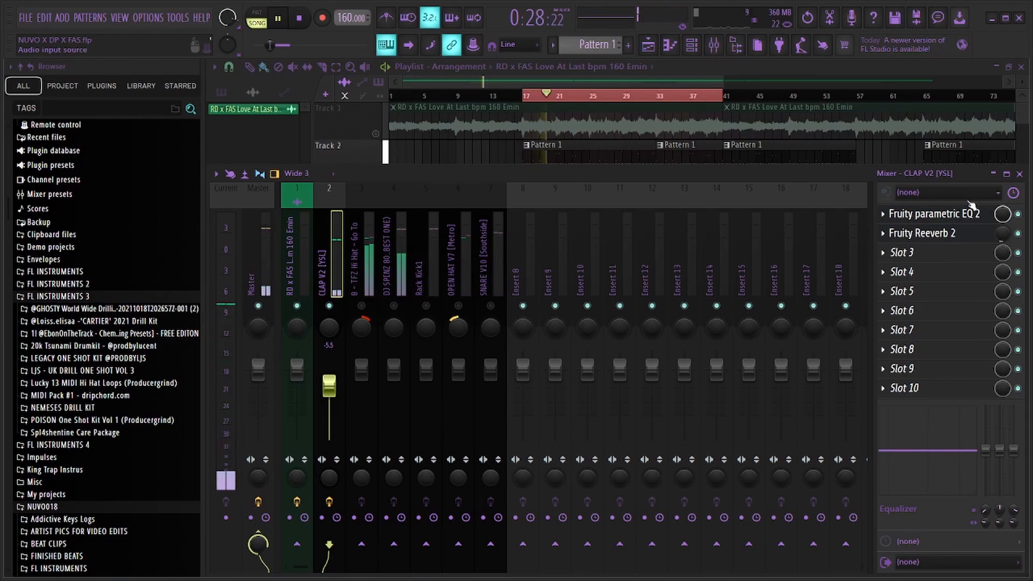
pyautogui.press('space')
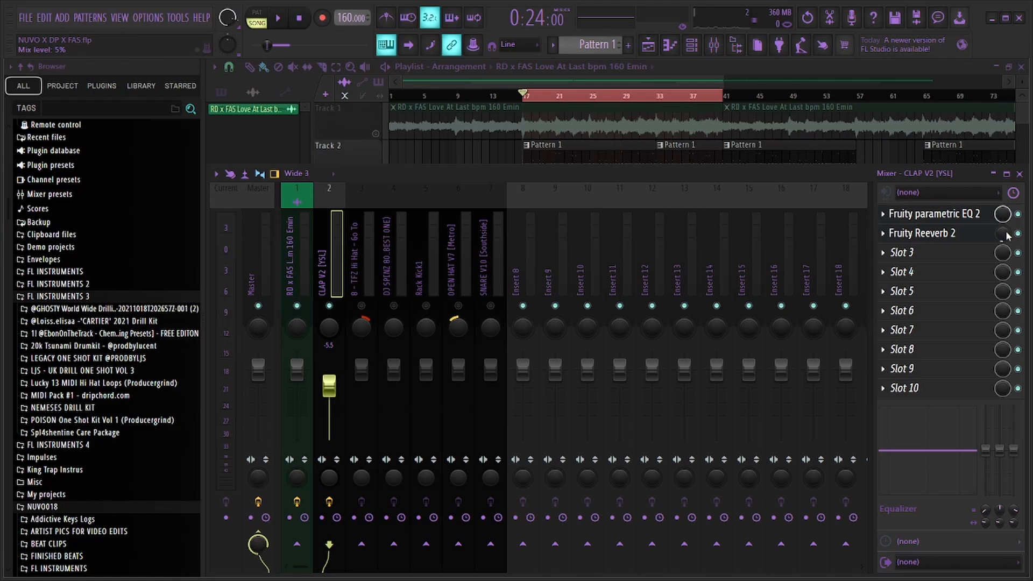
# Unmute the hi-hat mixer track and lower its volume to about -7.1 dB against the clap.
pyautogui.press('space')
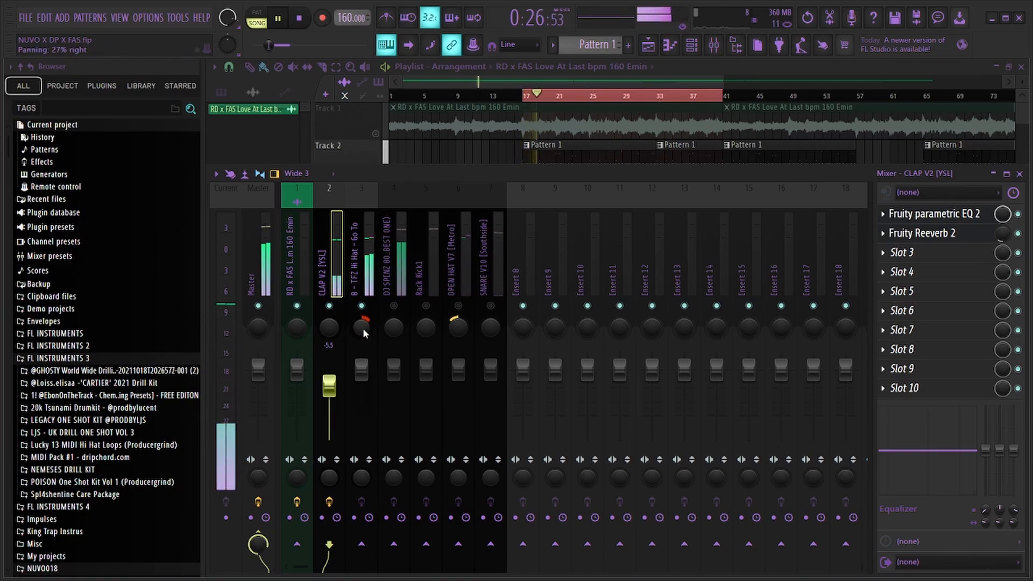
pyautogui.press('space')
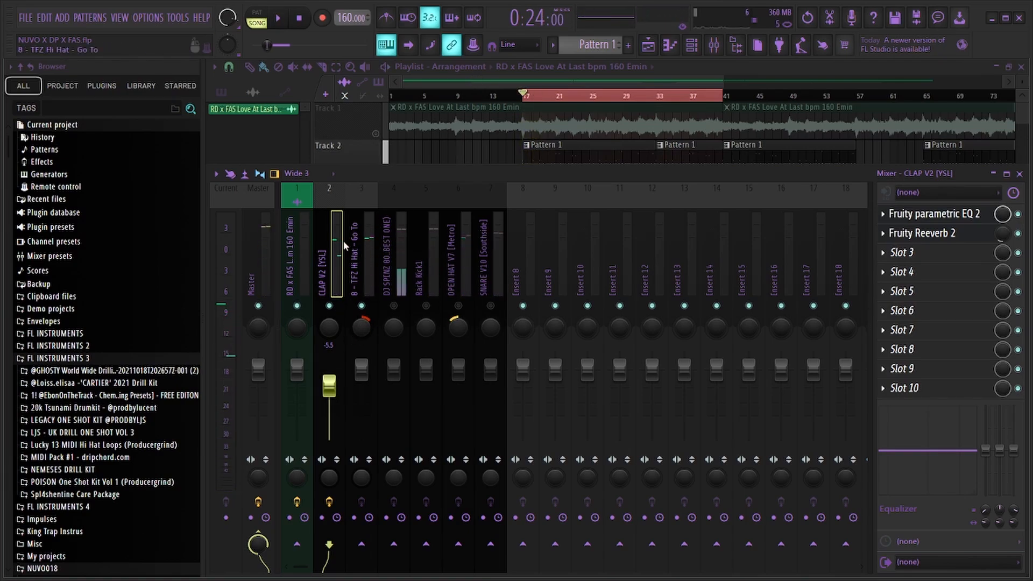
pyautogui.click(362, 371)
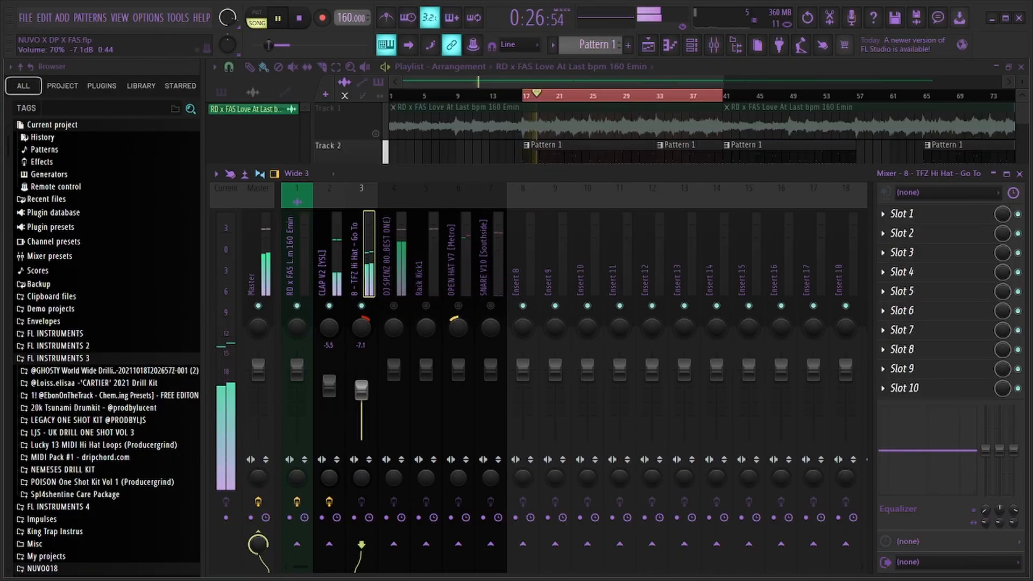
# Set the hi-hat mixer track's volume to -7.2 dB and play the loop to check it against the clap.
pyautogui.moveTo(361, 390); pyautogui.dragTo(361, 390)
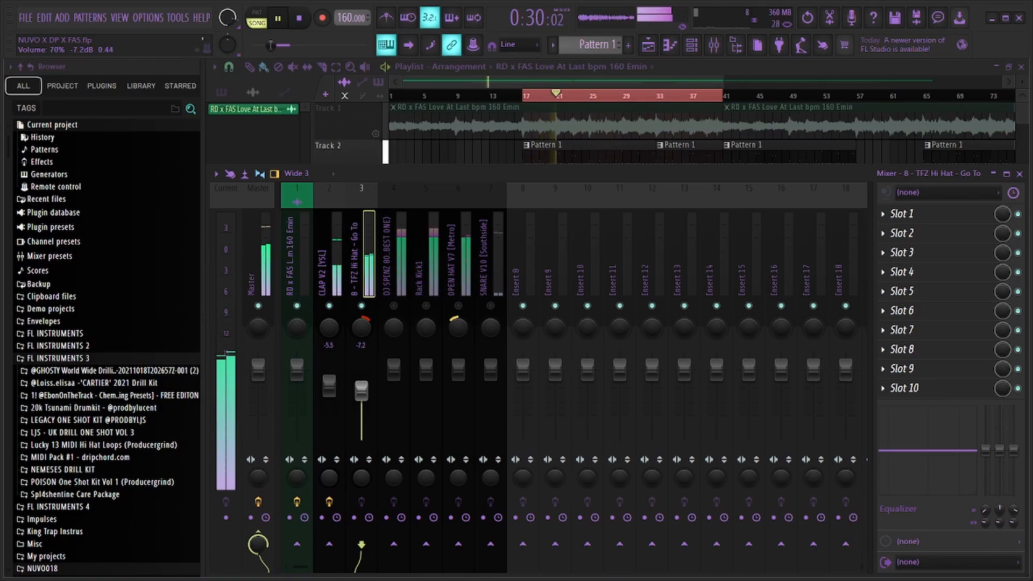
pyautogui.press('space')
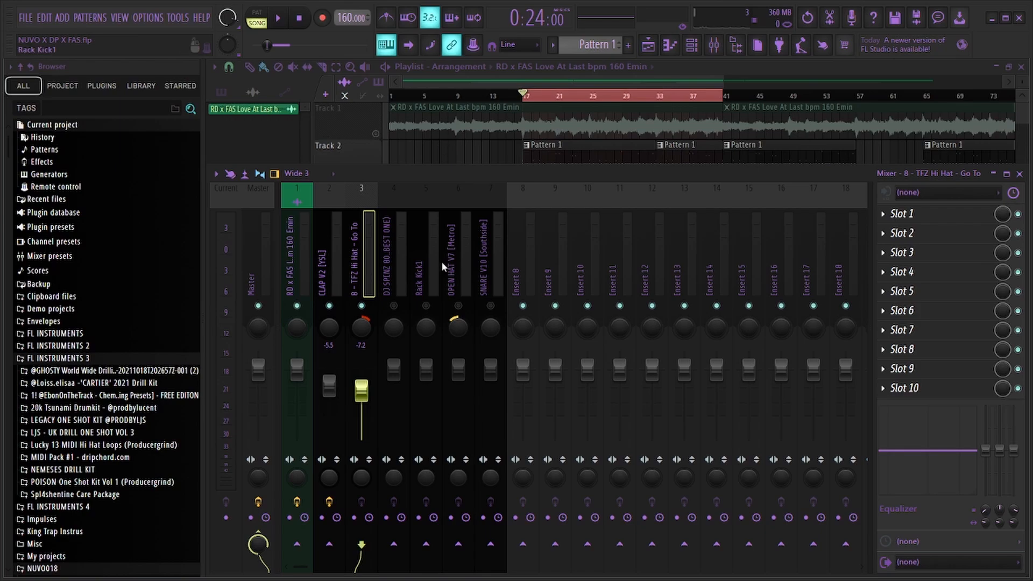
pyautogui.press('space')
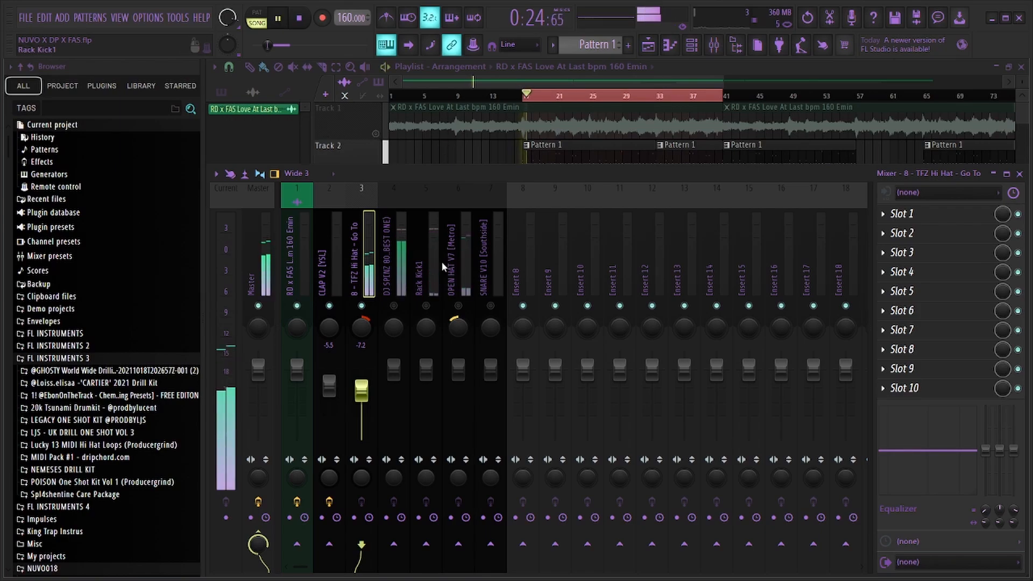
pyautogui.press('space')
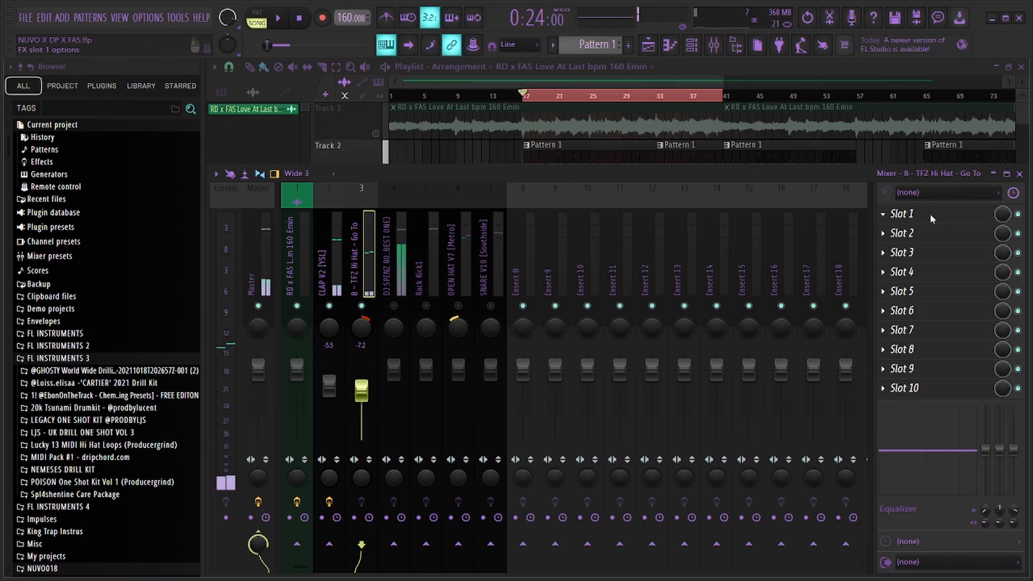
# Insert Fruity parametric EQ 2 in the hi-hat track's first effect slot and play the loop to inspect its frequencies.
pyautogui.click(929, 213)
pyautogui.click(762, 177)
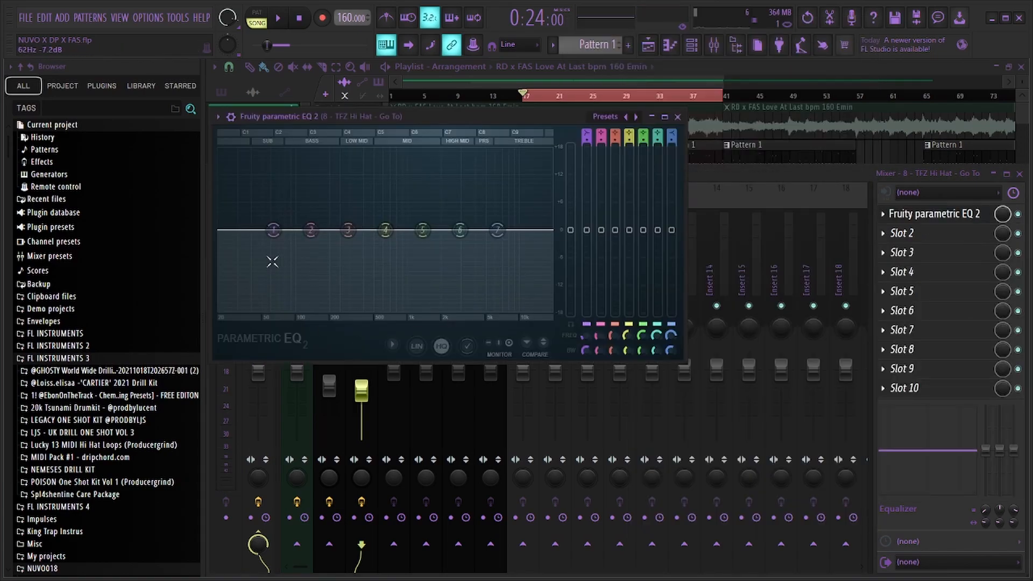
pyautogui.rightClick(273, 231)
pyautogui.press('space')
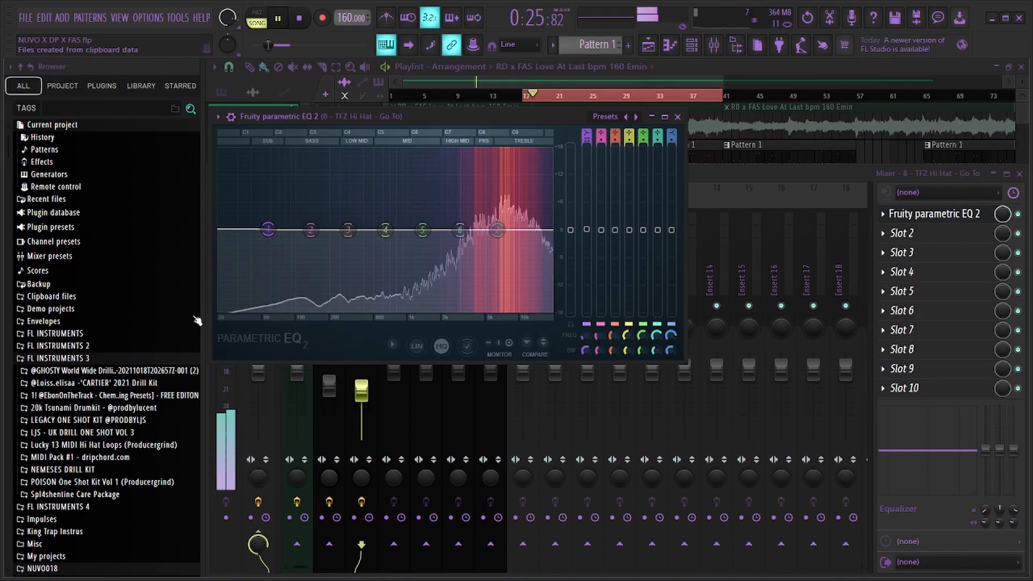
pyautogui.press('space')
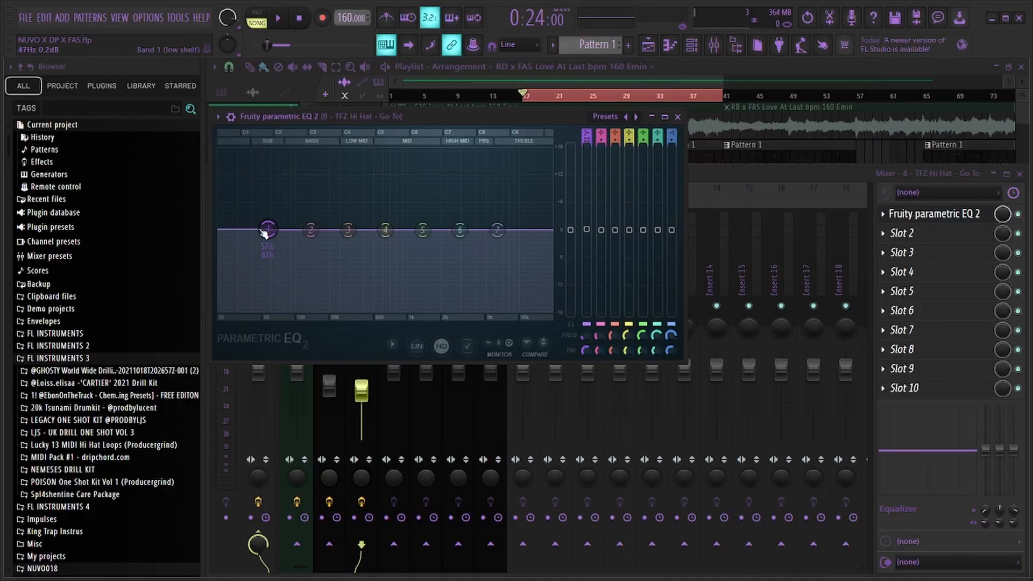
# Set band 1 of the hi-hat's EQ to a Steep 8 high-pass and cut everything below the low mids.
pyautogui.rightClick(264, 232)
pyautogui.moveTo(287, 276)
pyautogui.click(340, 274)
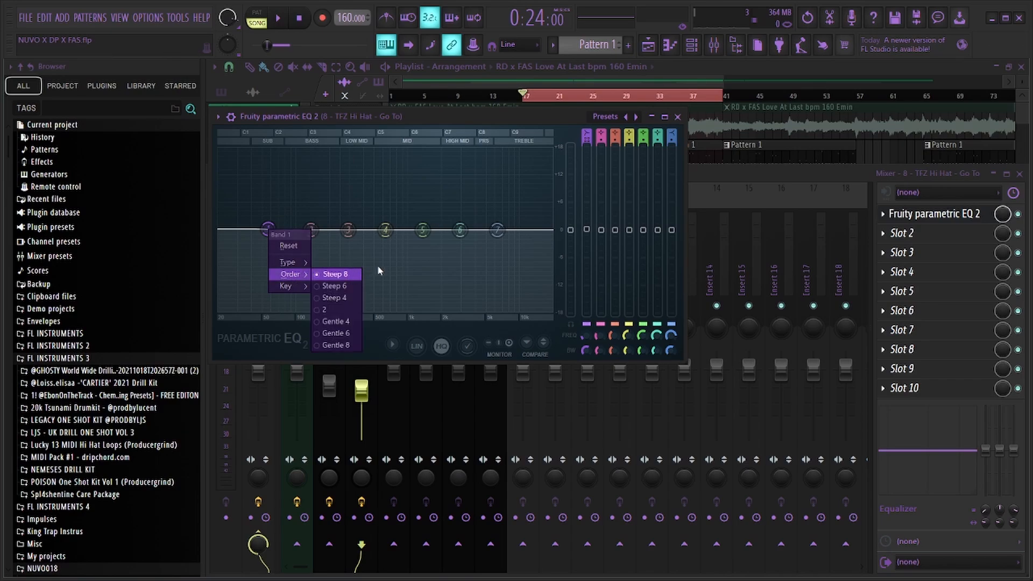
pyautogui.click(378, 271)
pyautogui.moveTo(268, 229); pyautogui.dragTo(358, 310)
pyautogui.press('space')
pyautogui.press('space')
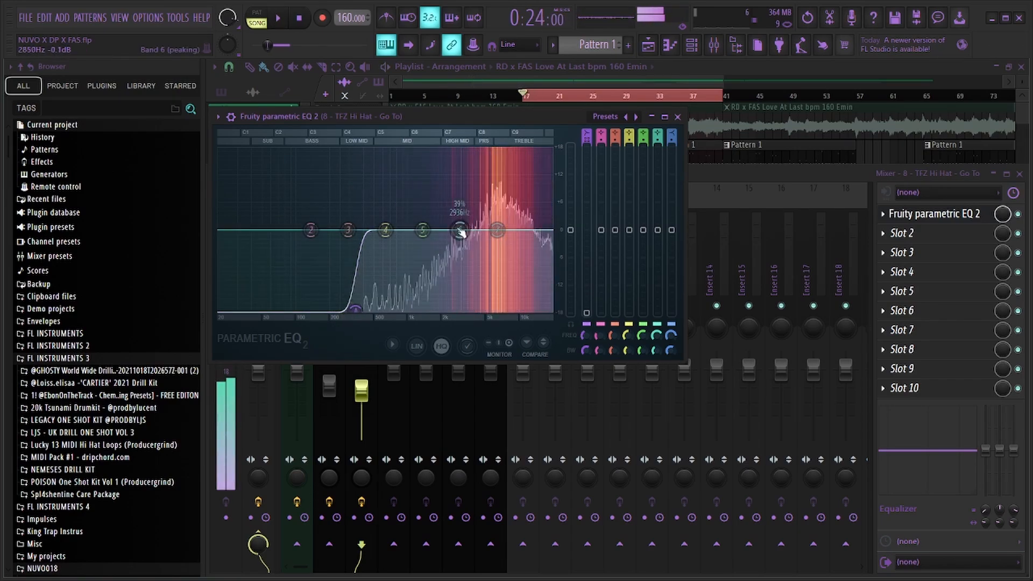
# Lower the band 7 high shelf of the hi-hat's EQ to about -2.9 dB and sweep a band 6 boost through the highs.
pyautogui.press('space')
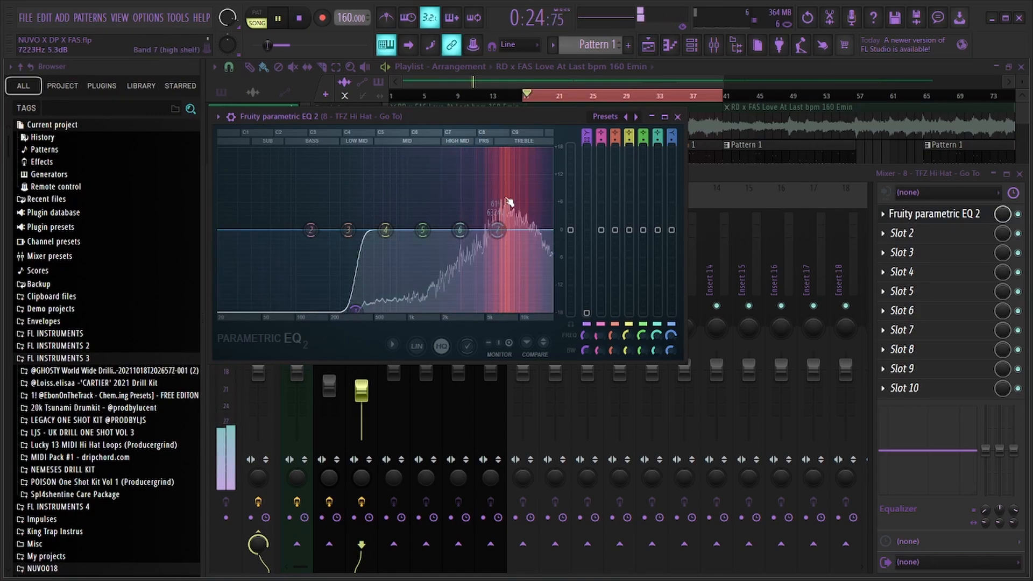
pyautogui.press('space')
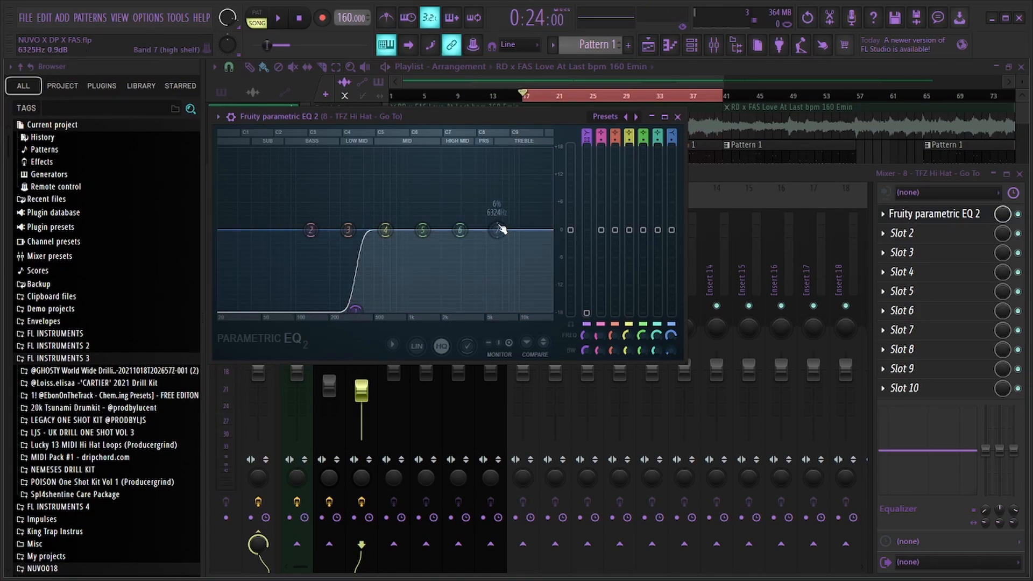
pyautogui.press('space')
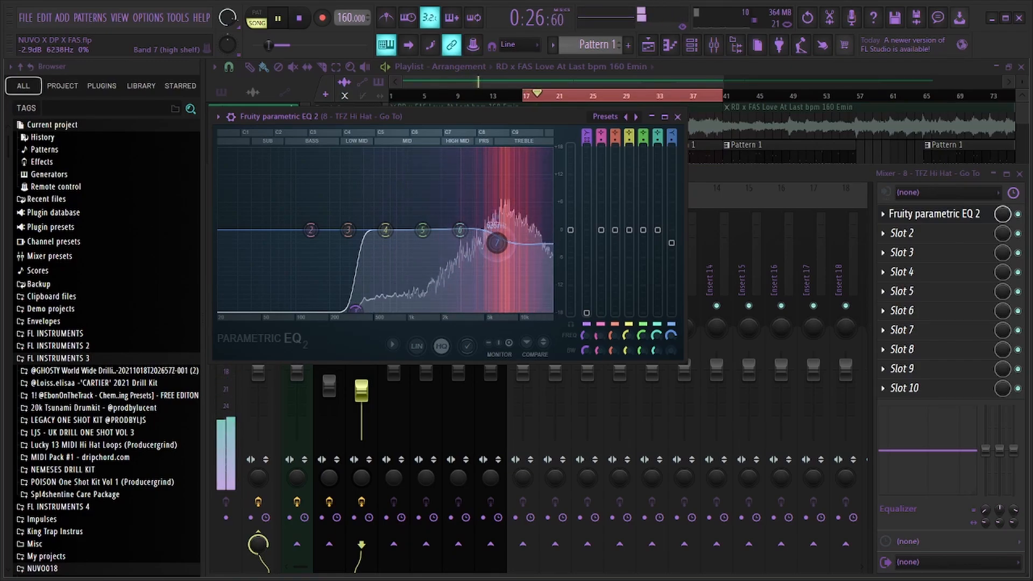
pyautogui.press('space')
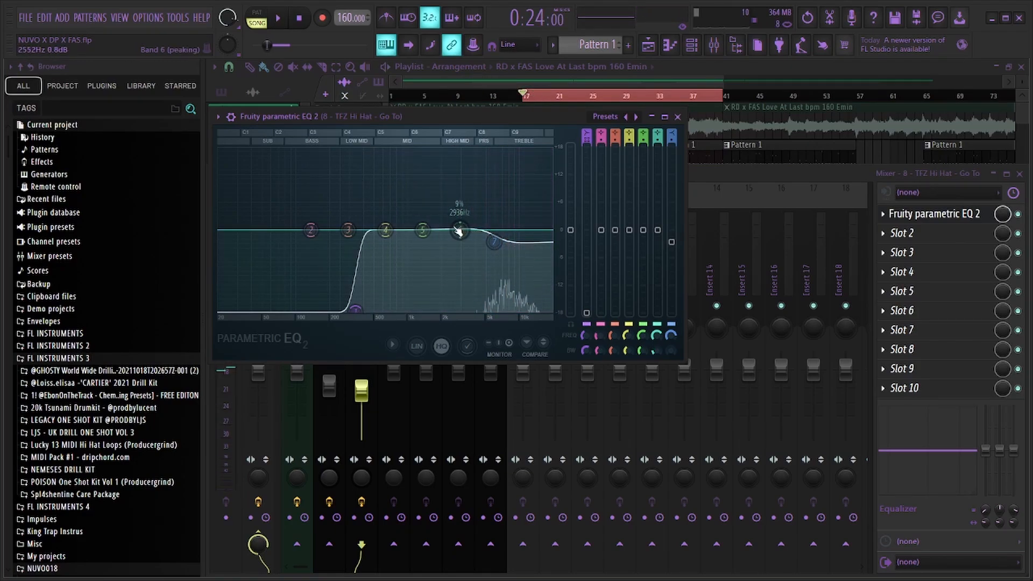
pyautogui.press('space')
pyautogui.moveTo(490, 165); pyautogui.dragTo(510, 149)
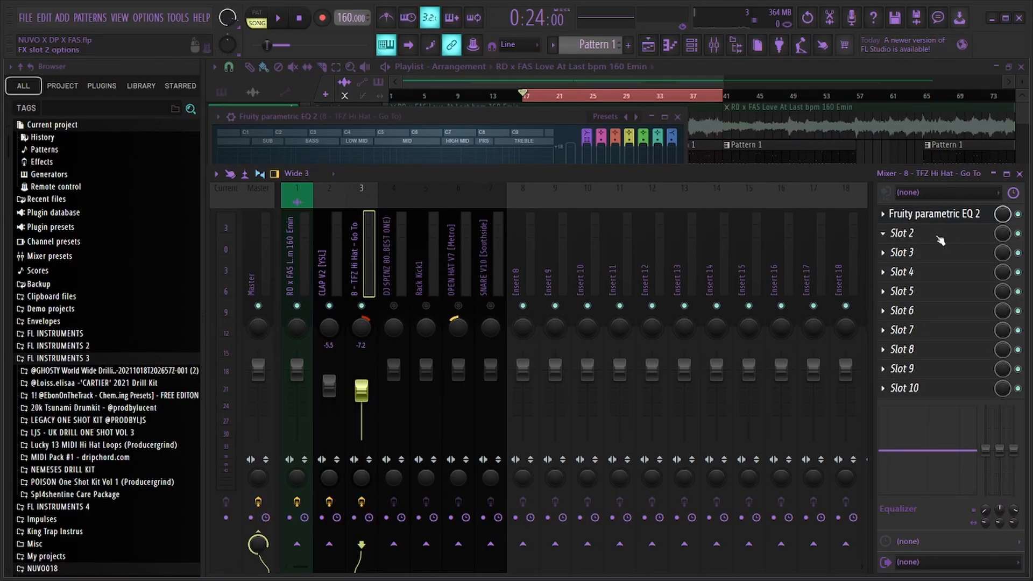
# Insert Fruity Reeverb 2 in the hi-hat track's second effect slot and reduce its mix level during playback.
pyautogui.click(933, 230)
pyautogui.click(637, 221)
pyautogui.press('space')
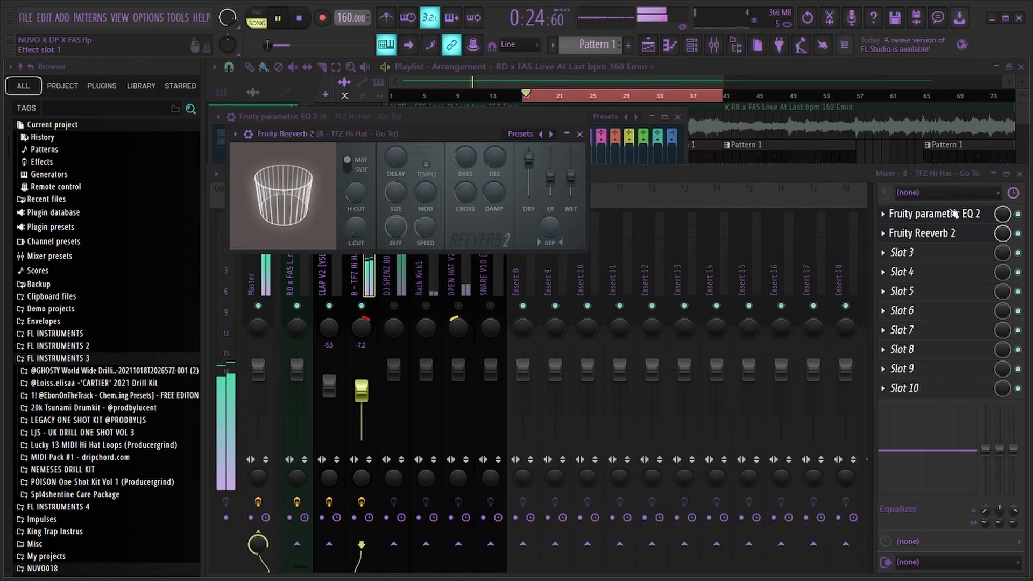
pyautogui.moveTo(1003, 234); pyautogui.dragTo(1003, 247)
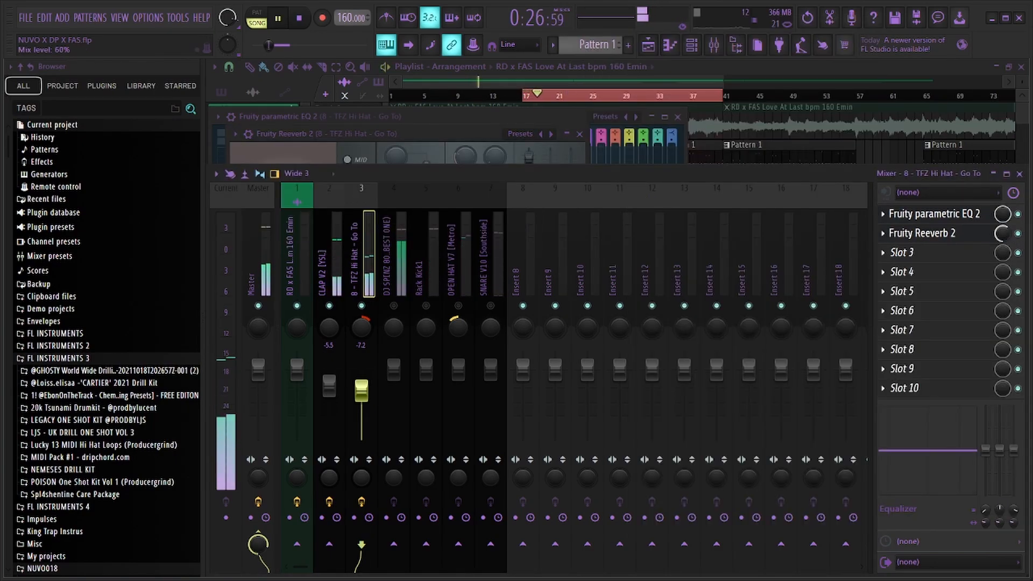
pyautogui.click(957, 234)
pyautogui.click(962, 234)
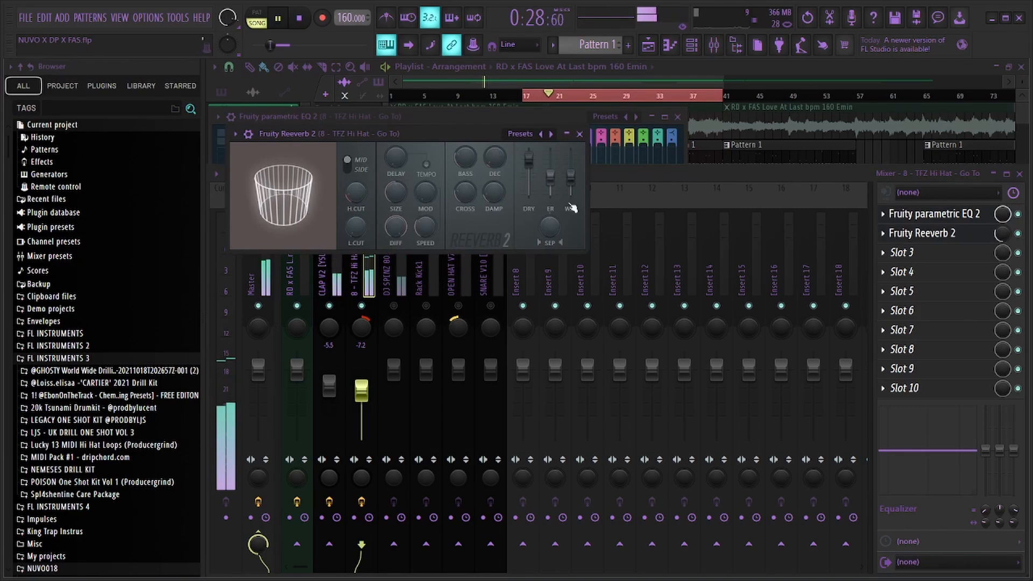
pyautogui.press('space')
# Fine-tune the hi-hat reverb's mix to a subtle level well below 30% while the loop plays.
pyautogui.moveTo(1002, 233); pyautogui.dragTo(1002, 232)
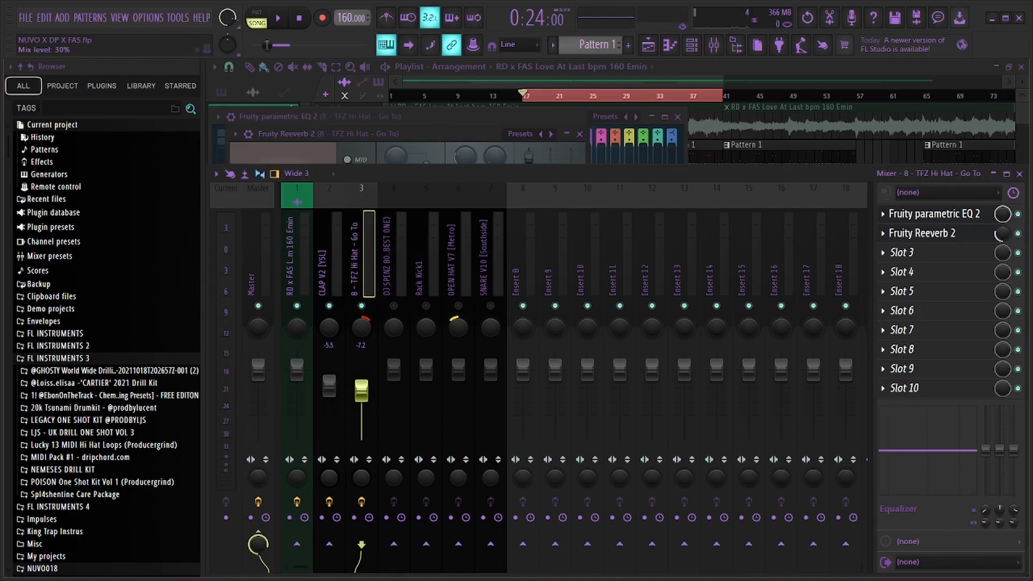
pyautogui.press('space')
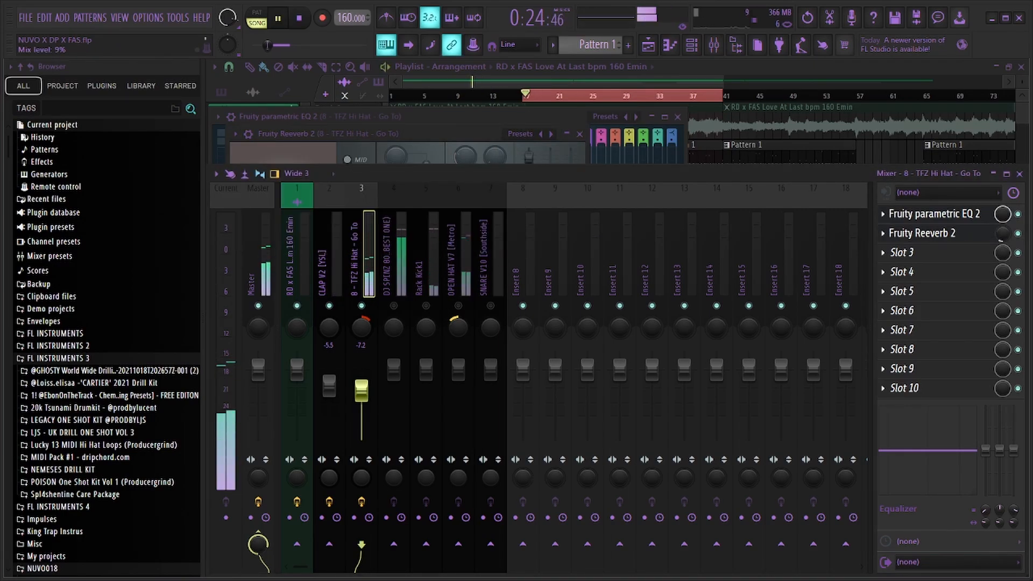
pyautogui.moveTo(1002, 233); pyautogui.dragTo(1002, 231)
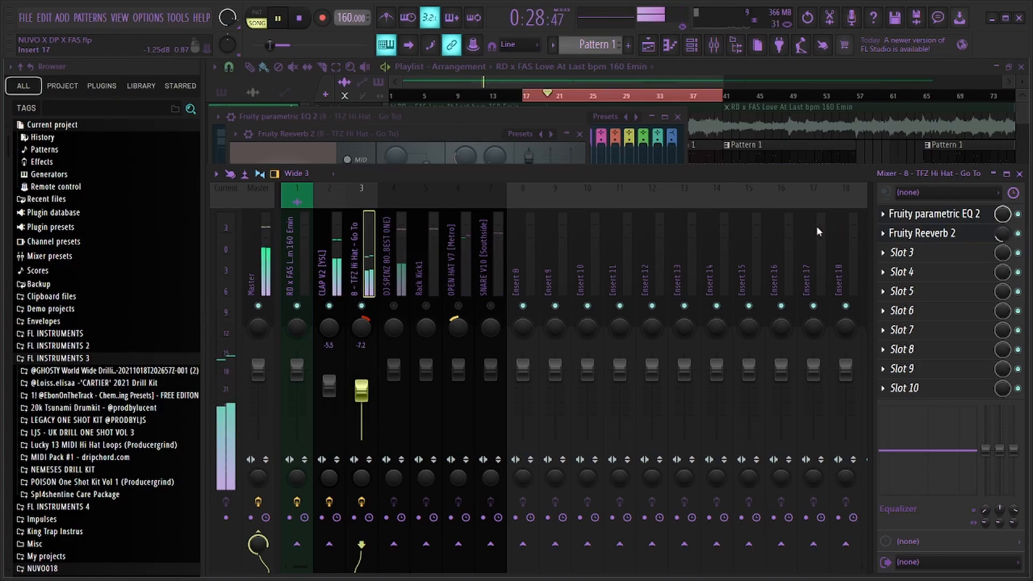
pyautogui.press('space')
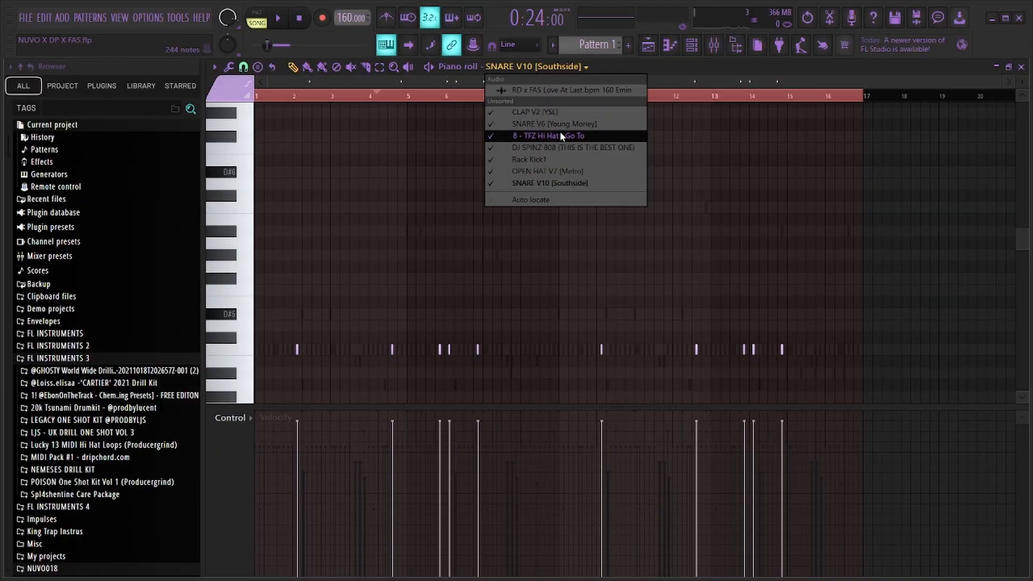
# Select all the hi-hat notes in the piano roll and randomize their panning with the Bipolar option on.
pyautogui.click(559, 133)
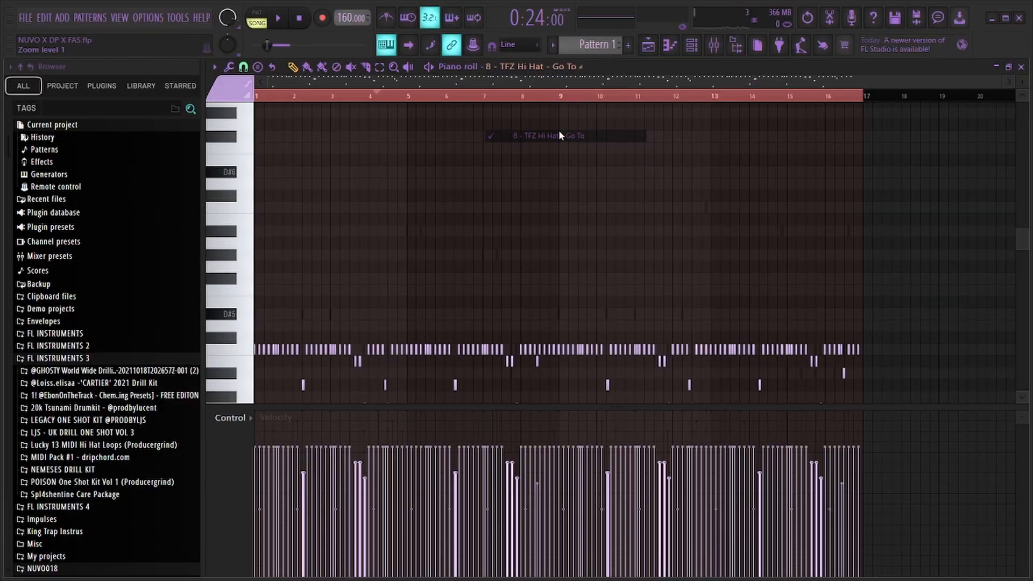
pyautogui.scroll(-2, 848, 212)
pyautogui.hotkey('ctrl', 'a')
pyautogui.hotkey('alt', 'r')
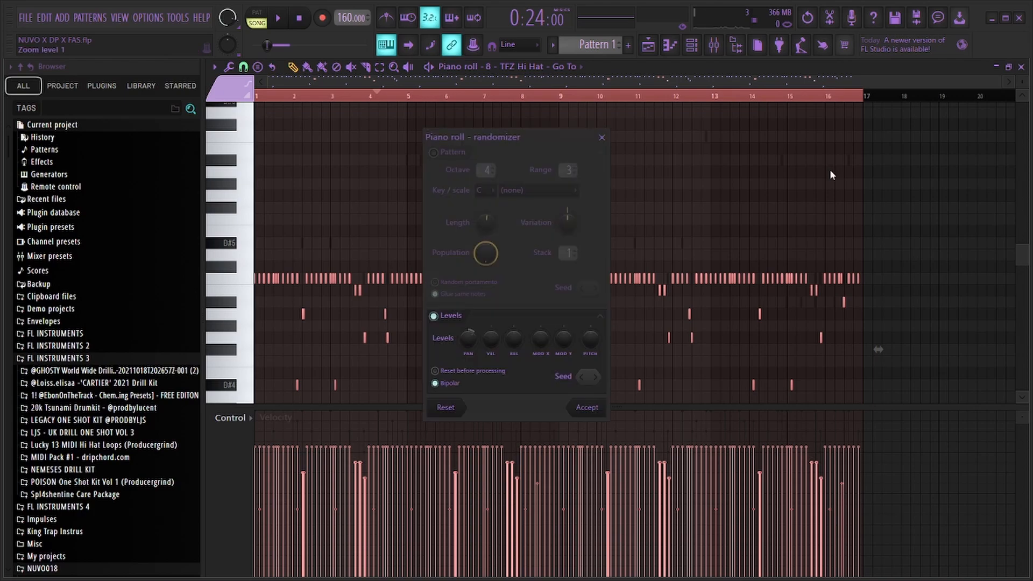
pyautogui.click(472, 339)
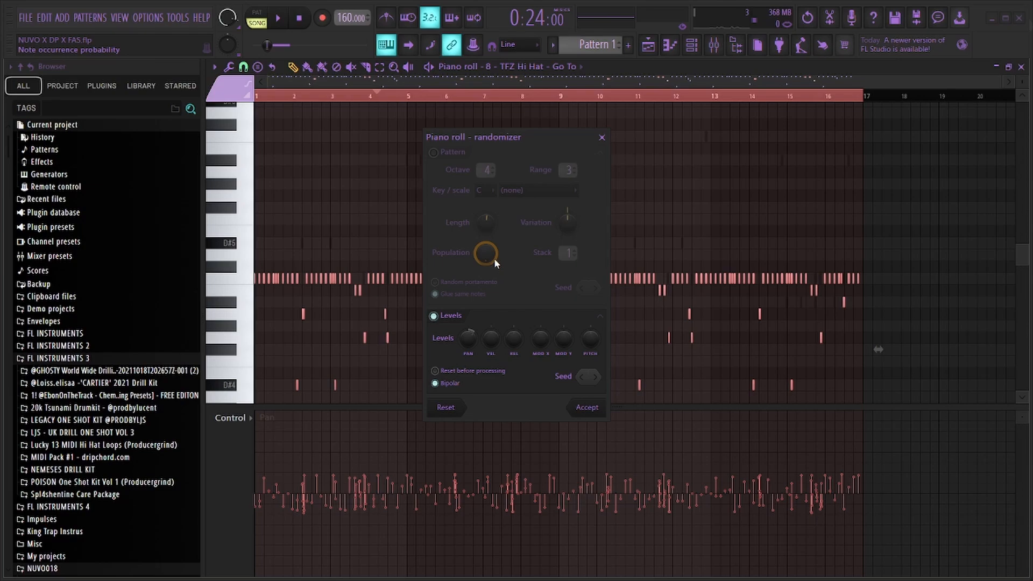
pyautogui.click(441, 384)
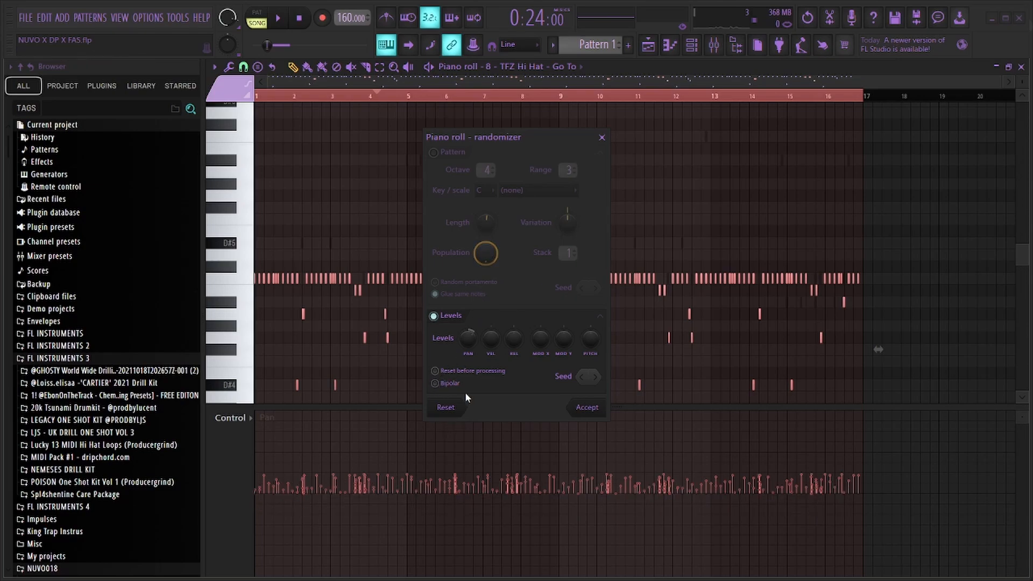
pyautogui.moveTo(475, 350)
pyautogui.mouseDown()
pyautogui.moveTo(476, 323)
pyautogui.moveTo(468, 342)
pyautogui.mouseUp()
pyautogui.click(445, 385)
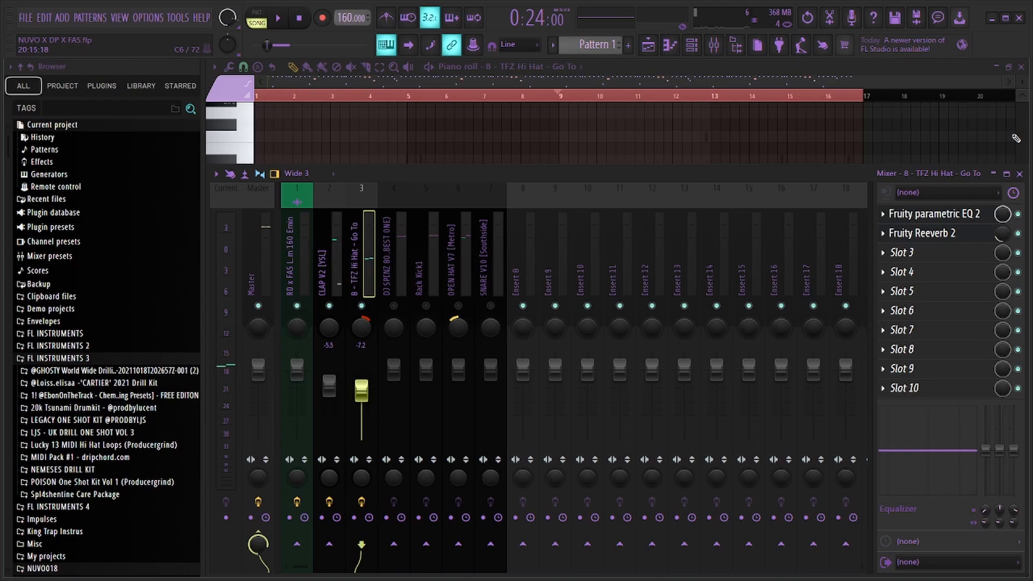
# Insert Fruity Delay 3 in the hi-hat track's third effect slot and lower its mix level to about 3%.
pyautogui.click(956, 253)
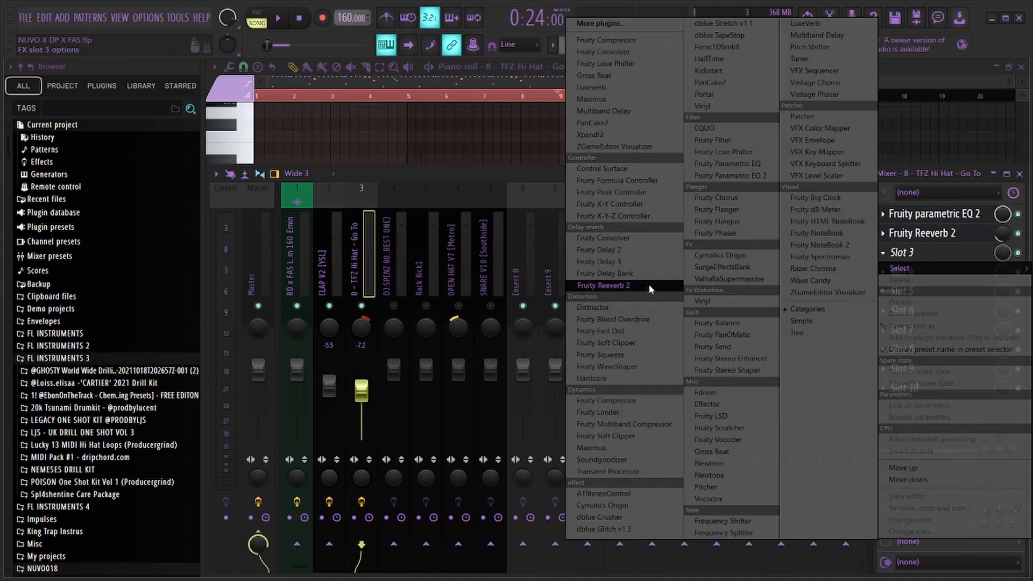
pyautogui.click(638, 262)
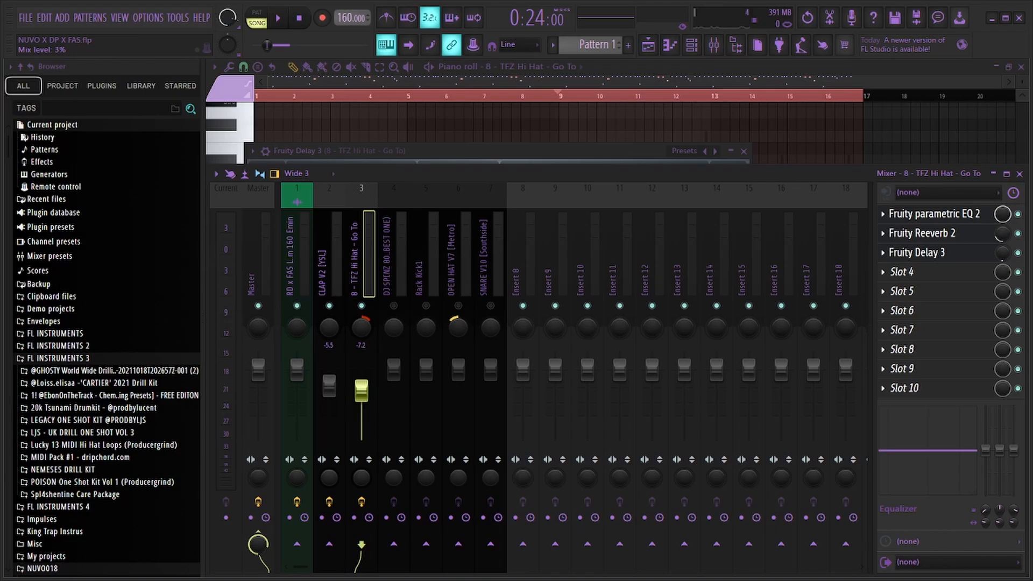
# Unmute the OPEN HAT V7 mixer track and lower its volume to -11.7 dB during playback.
pyautogui.click(463, 258)
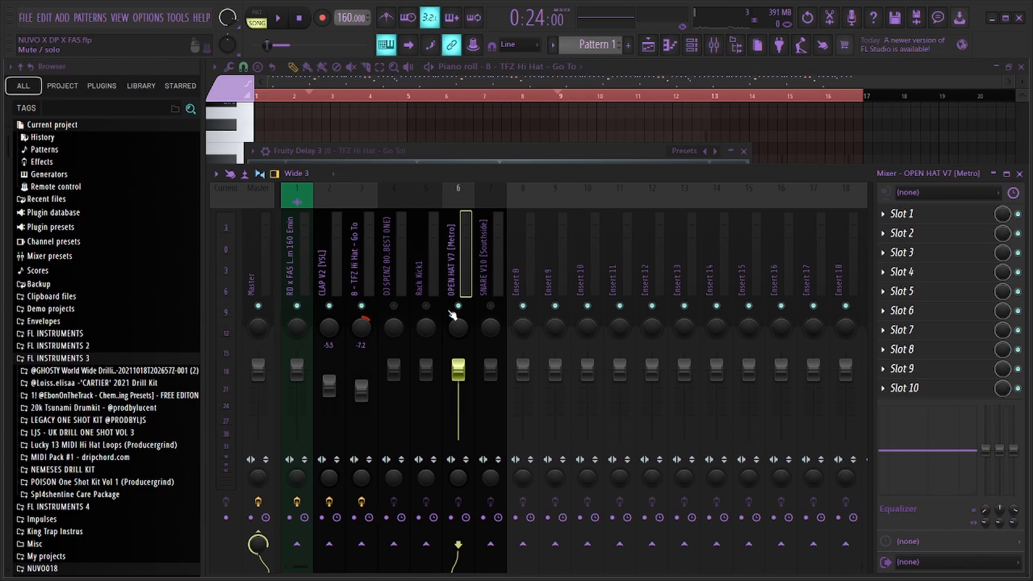
pyautogui.press('space')
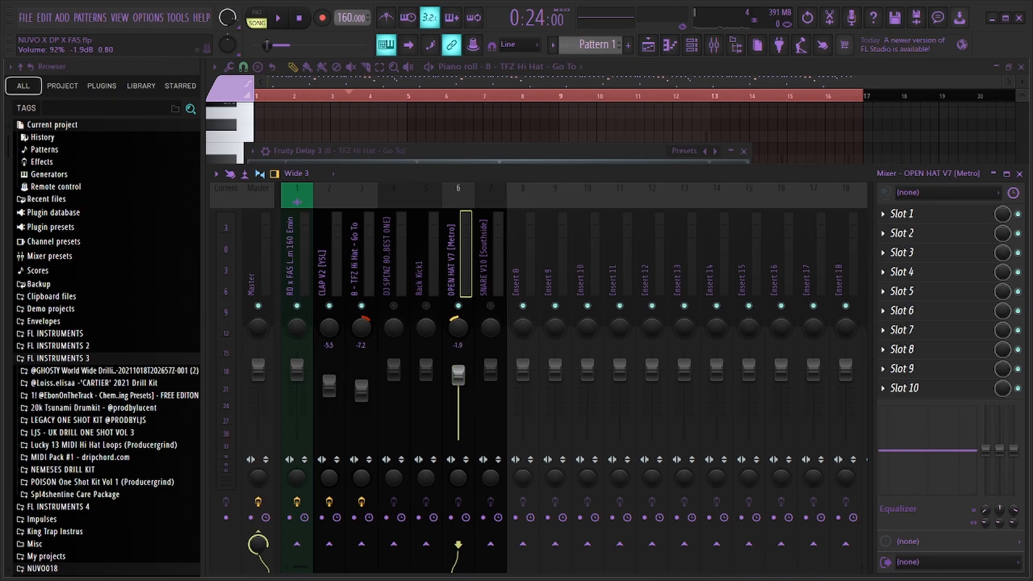
pyautogui.press('space')
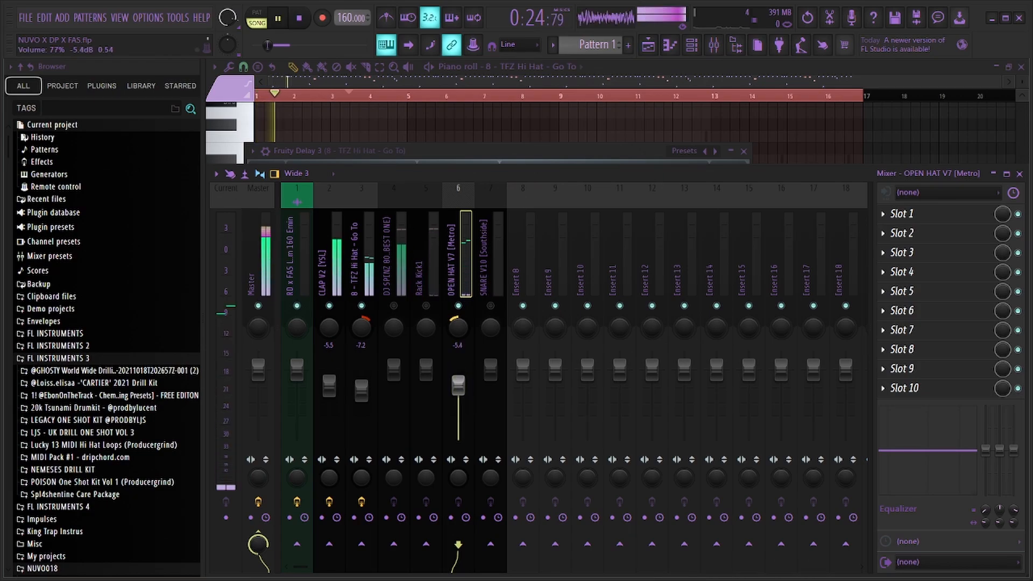
pyautogui.moveTo(458, 375); pyautogui.dragTo(458, 402)
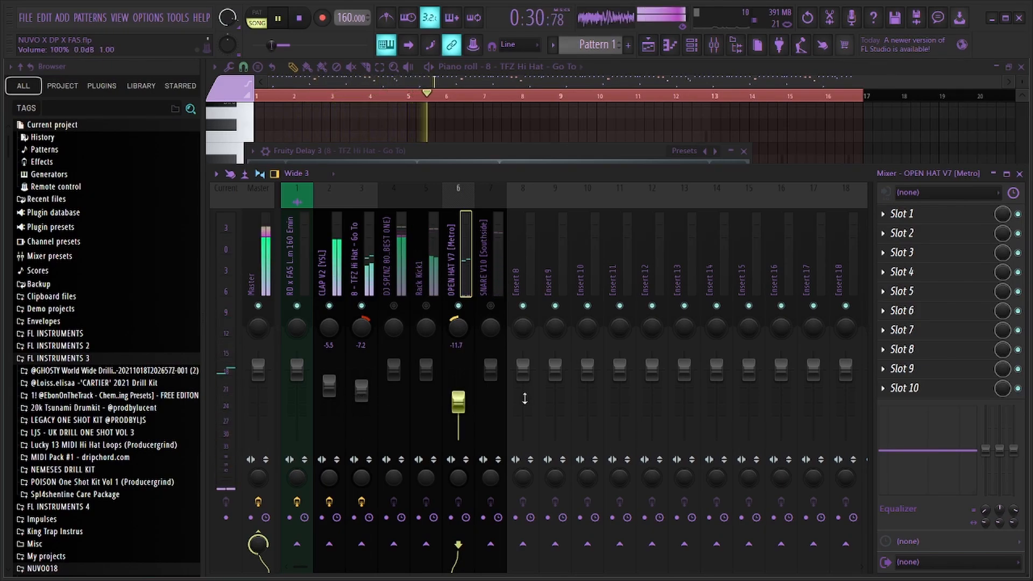
# Lower the CLAP V2 mixer track to -6.3 dB and reselect the open hat track.
pyautogui.moveTo(328, 385); pyautogui.dragTo(329, 387)
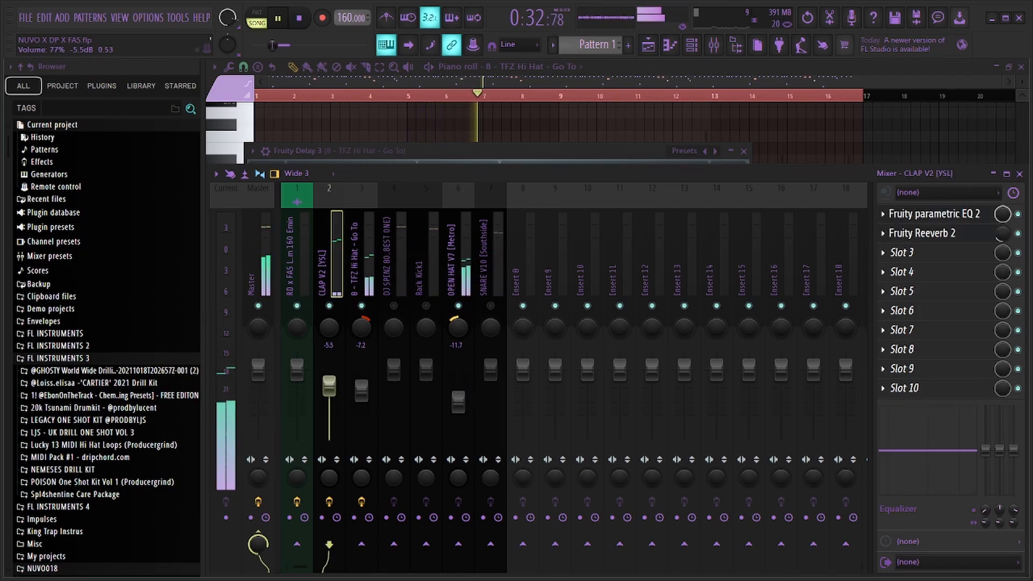
pyautogui.click(461, 286)
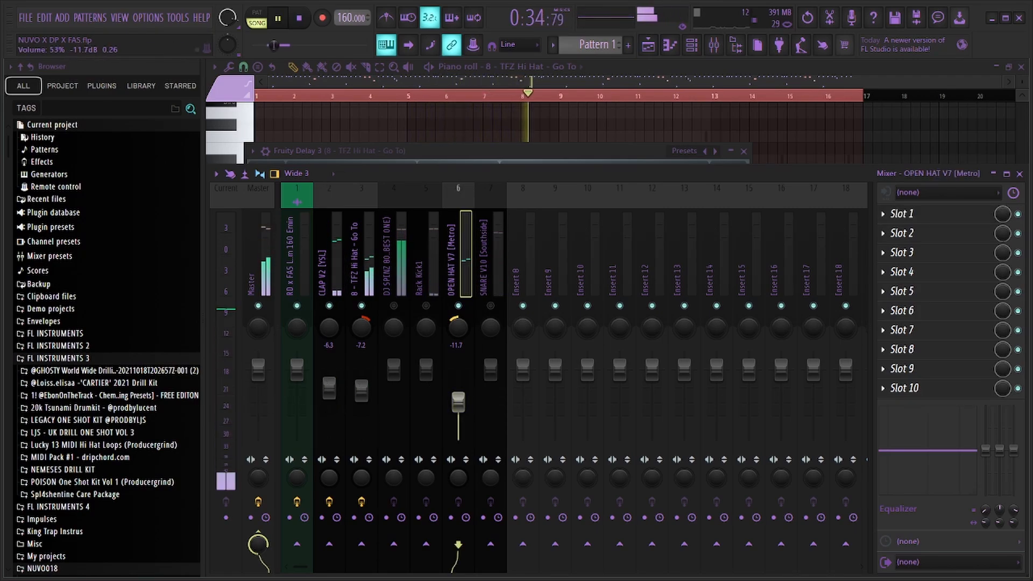
pyautogui.press('space')
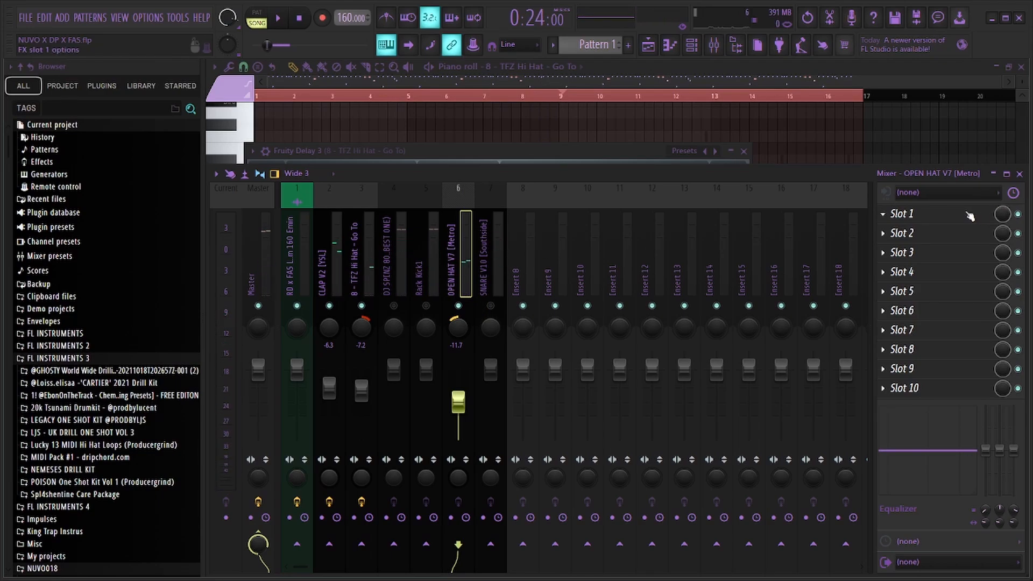
# Insert Fruity Parametric EQ 2 on the OPEN HAT V7 track and cut its lows with band 1 at Steep 8, between 500 Hz and 1 kHz.
pyautogui.click(970, 216)
pyautogui.click(729, 177)
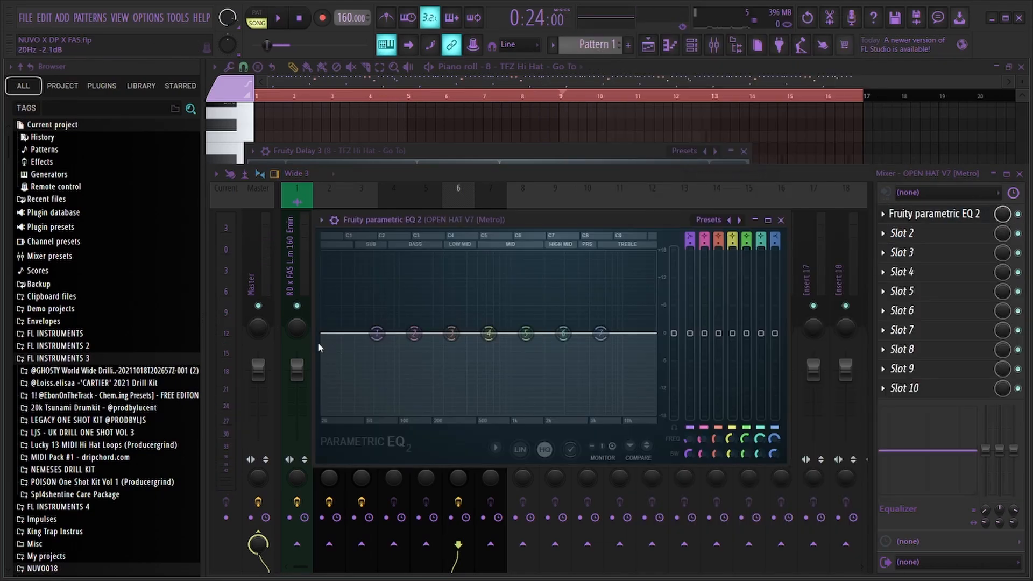
pyautogui.rightClick(378, 337)
pyautogui.moveTo(401, 381)
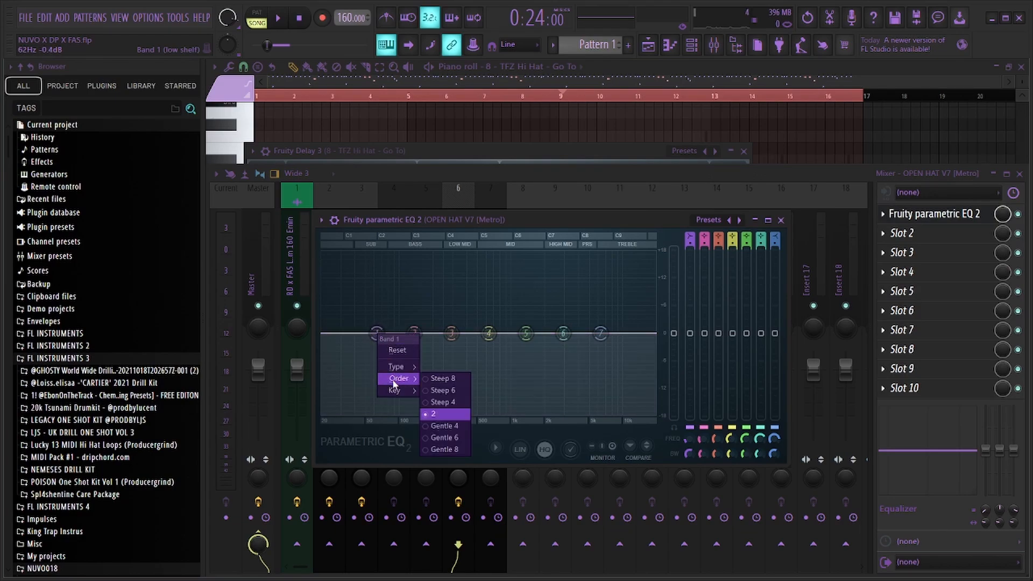
pyautogui.click(445, 379)
pyautogui.moveTo(382, 350); pyautogui.dragTo(495, 414)
pyautogui.press('space')
pyautogui.press('space')
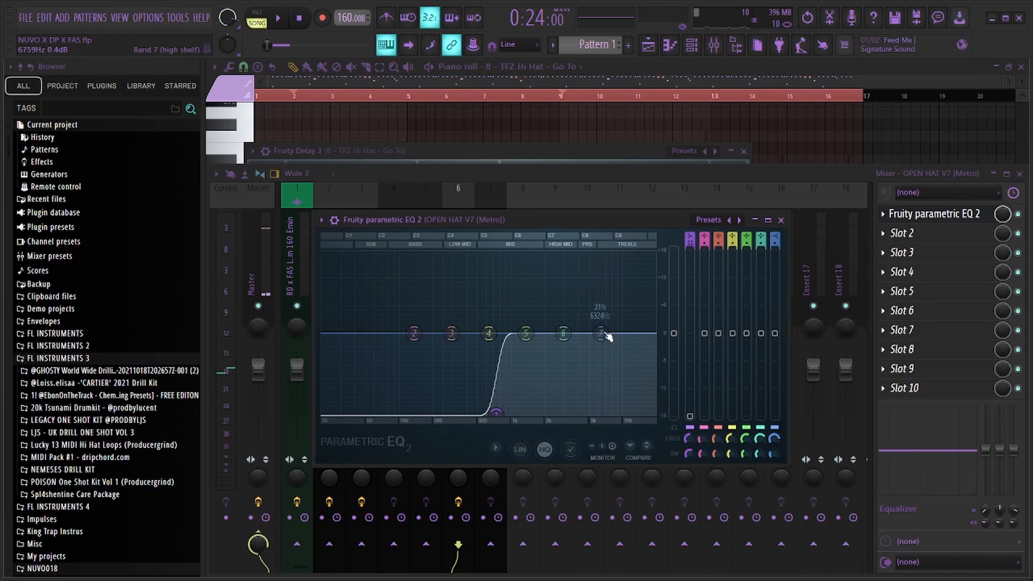
# Dip bands 5, 6 and 7 slightly in the open hat EQ's treble range during playback and close the EQ.
pyautogui.moveTo(600, 339)
pyautogui.mouseDown()
pyautogui.moveTo(594, 262)
pyautogui.moveTo(611, 259)
pyautogui.moveTo(614, 342)
pyautogui.mouseUp()
pyautogui.scroll(-3, 569, 340)
pyautogui.press('space')
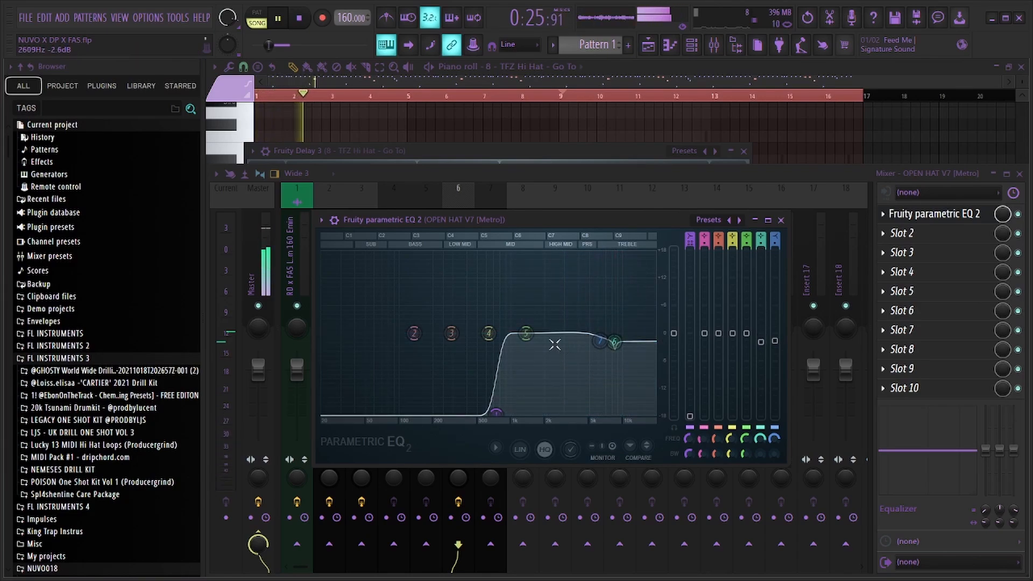
pyautogui.scroll(-5, 528, 336)
pyautogui.moveTo(528, 335); pyautogui.dragTo(603, 335)
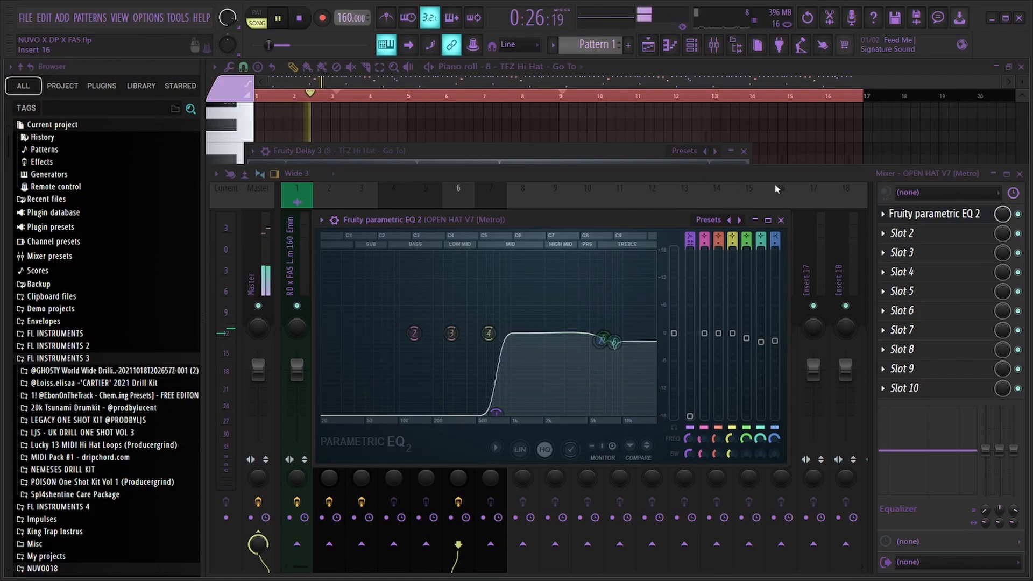
pyautogui.click(780, 220)
pyautogui.press('space')
# Insert Fruity Reeverb 2 in the open hat track's second effect slot and lower its mix level to about 9%.
pyautogui.click(958, 234)
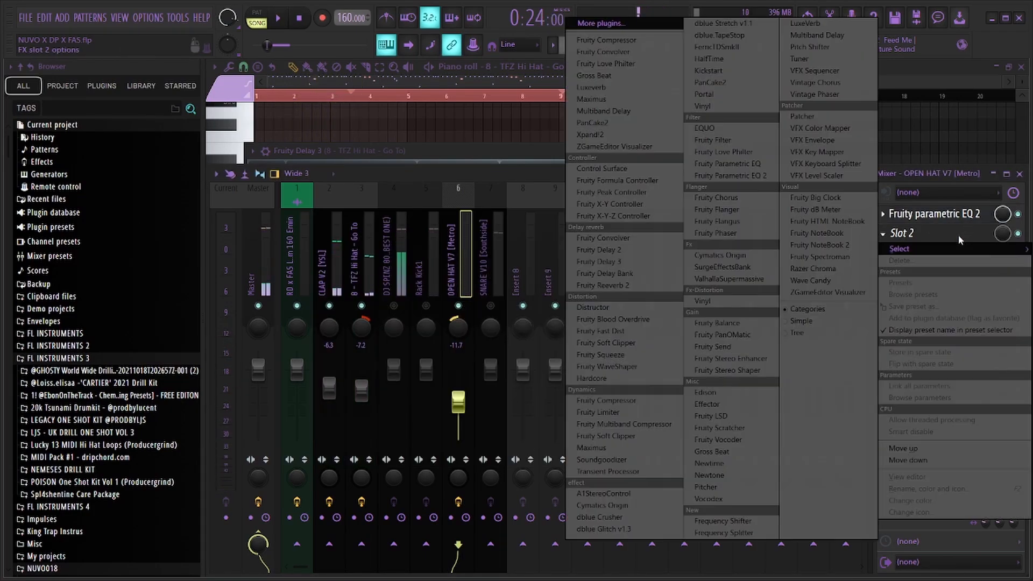
pyautogui.click(635, 286)
pyautogui.click(682, 237)
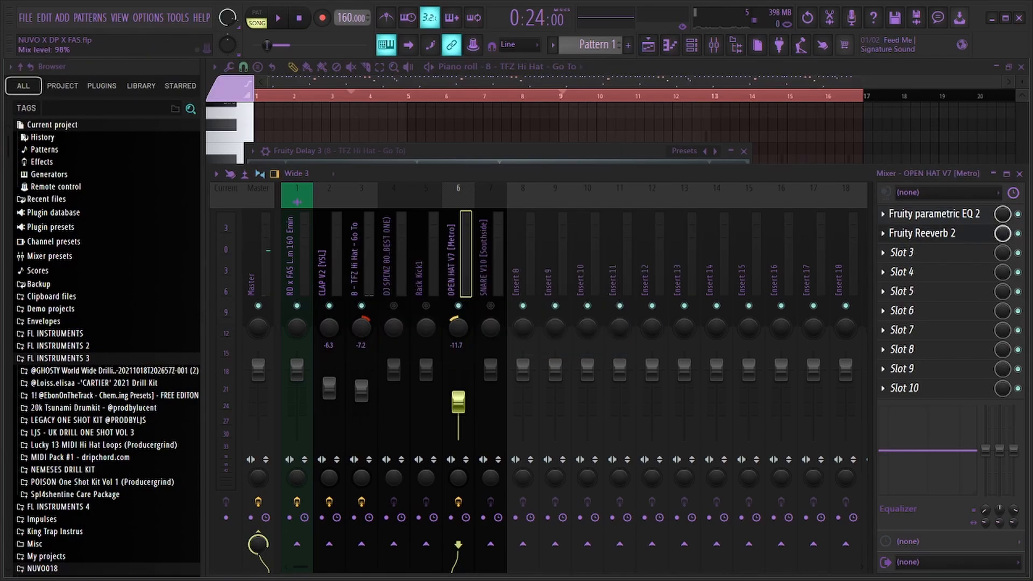
pyautogui.press('space')
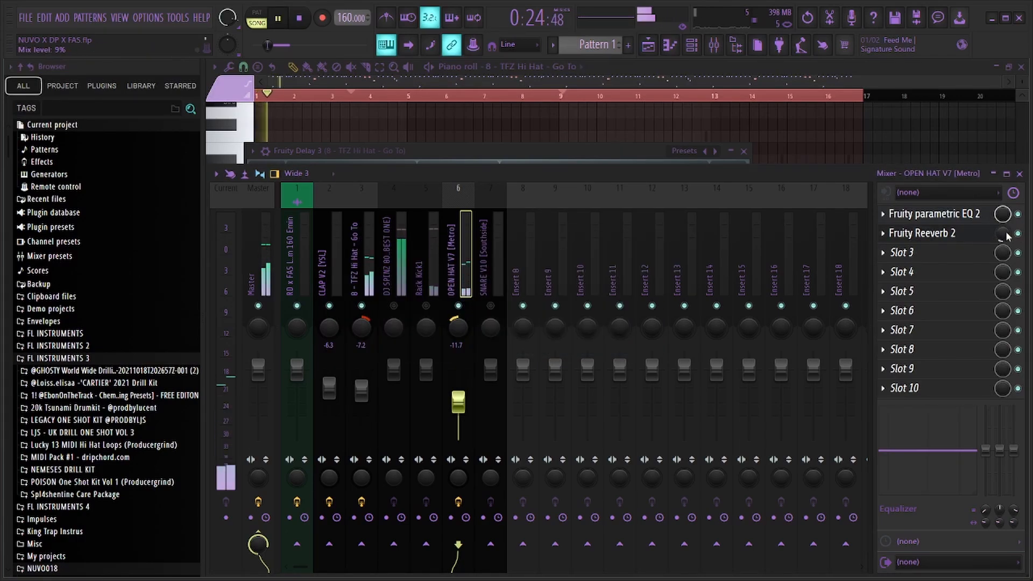
pyautogui.press('space')
# Add Fruity Delay 3 in the open hat track's third slot at a mix level of about 8%, and save the project.
pyautogui.click(927, 251)
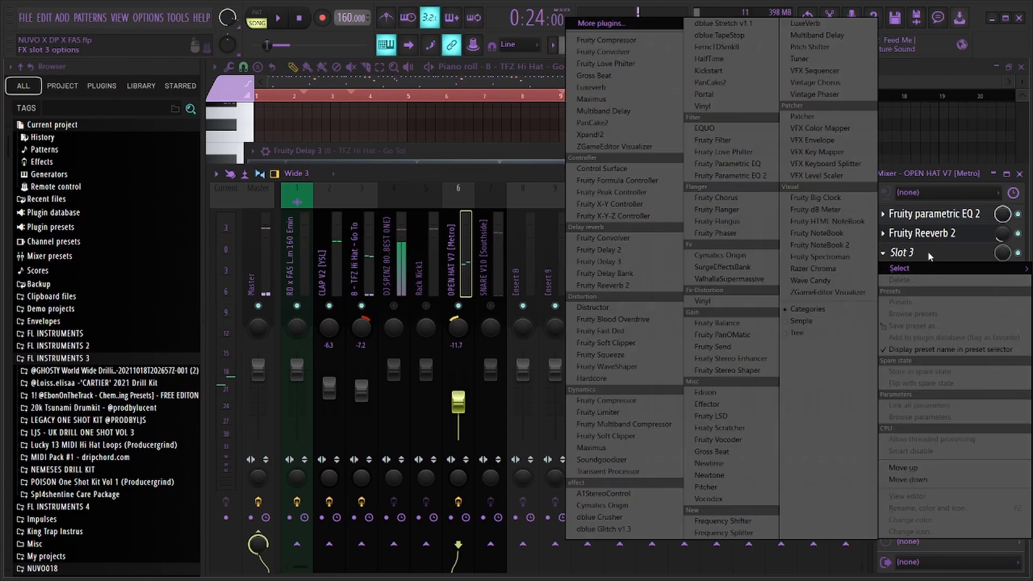
pyautogui.click(647, 263)
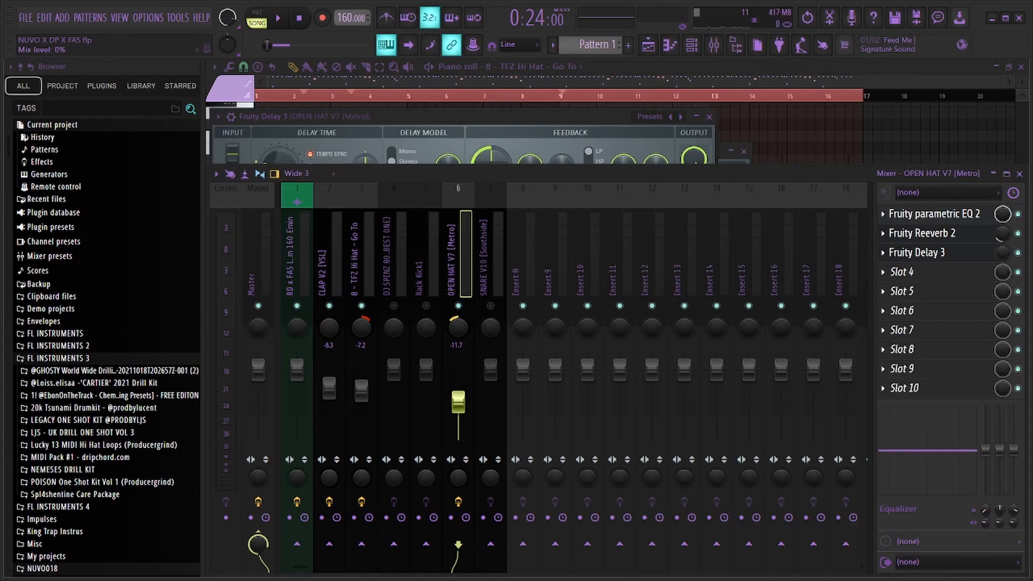
pyautogui.press('space')
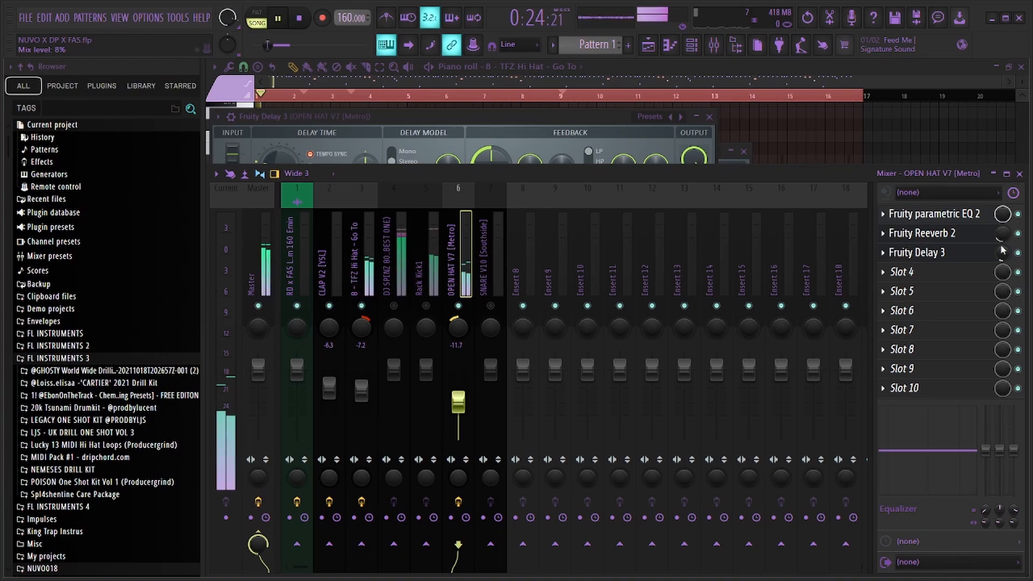
pyautogui.hotkey('ctrl', 's')
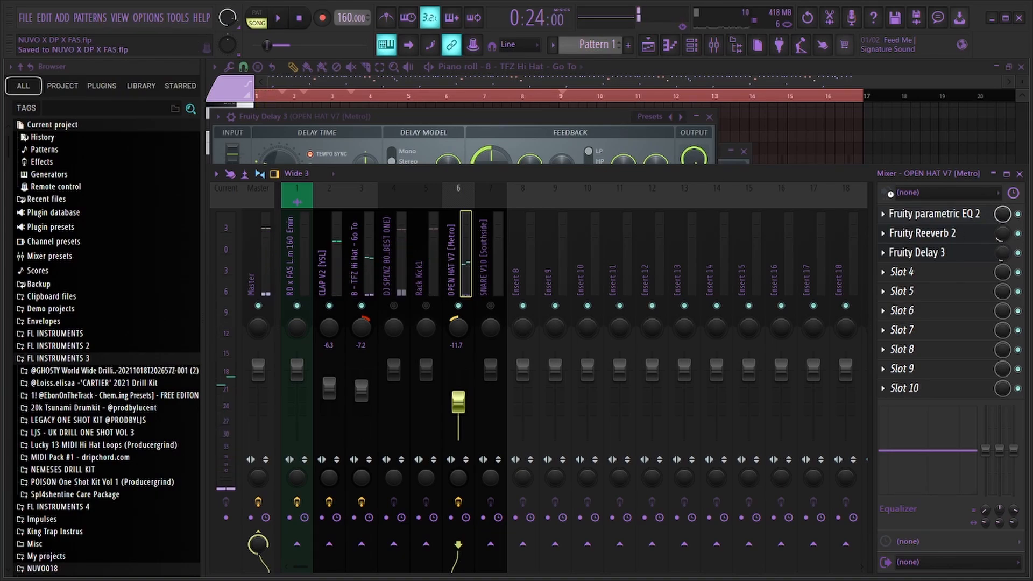
pyautogui.press('space')
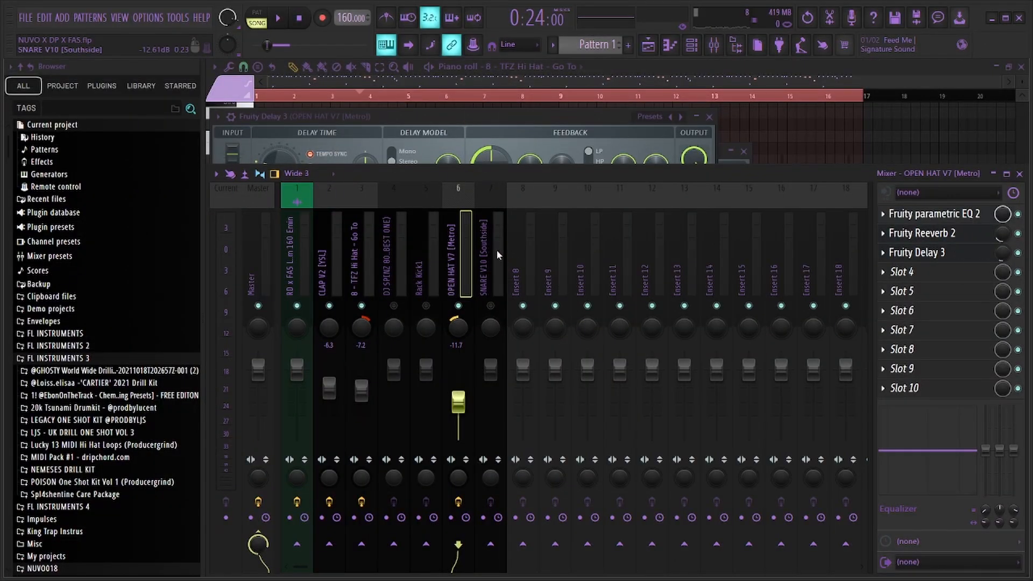
# Select the SNARE V10 track and, in its Parametric EQ 2, raise the band 1 low cut to about 290 Hz and dip band 3 narrowly.
pyautogui.click(495, 249)
pyautogui.press('space')
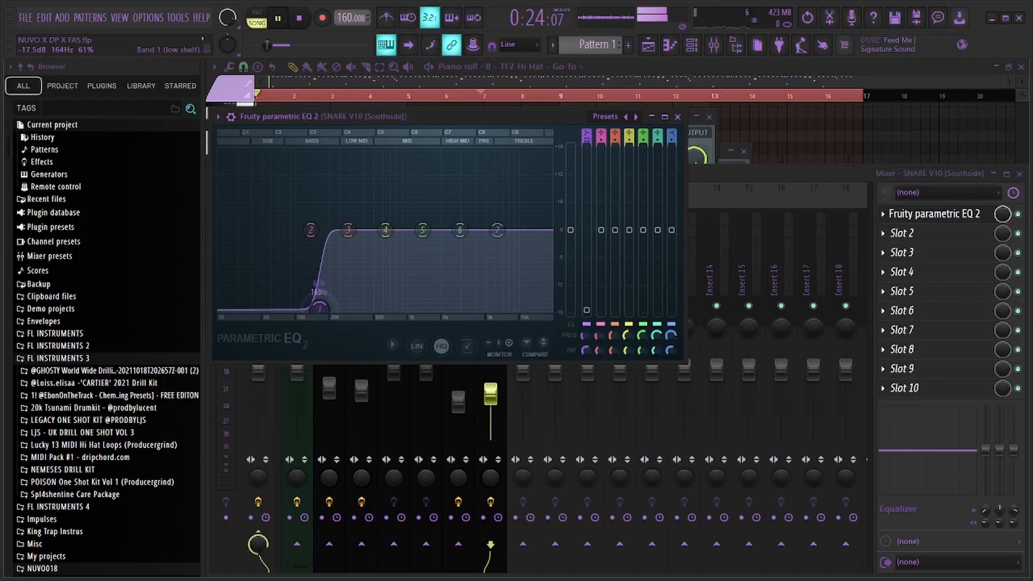
pyautogui.moveTo(319, 308); pyautogui.dragTo(347, 311)
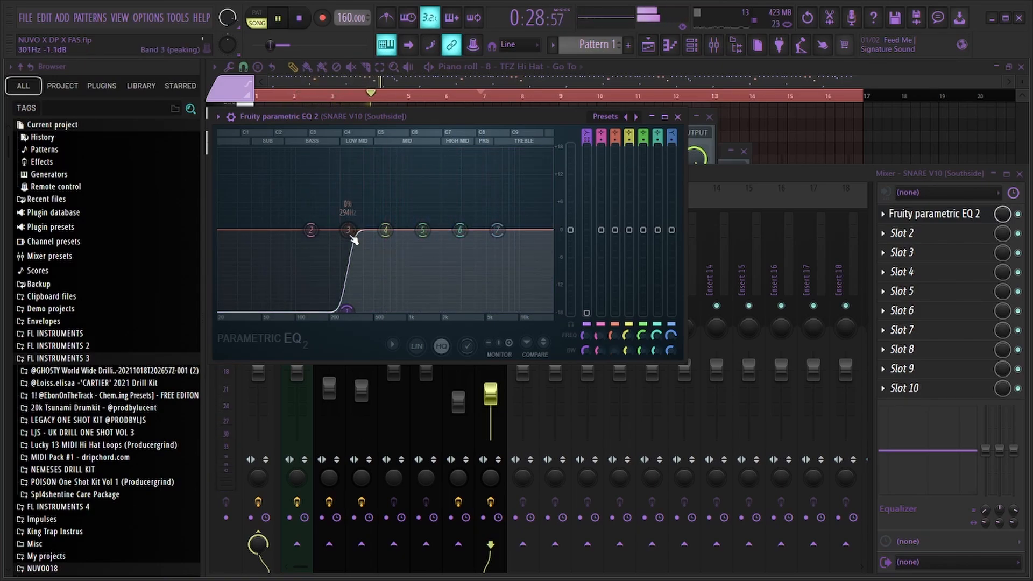
pyautogui.moveTo(354, 238)
pyautogui.mouseDown()
pyautogui.moveTo(359, 164)
pyautogui.moveTo(366, 232)
pyautogui.moveTo(357, 242)
pyautogui.mouseUp()
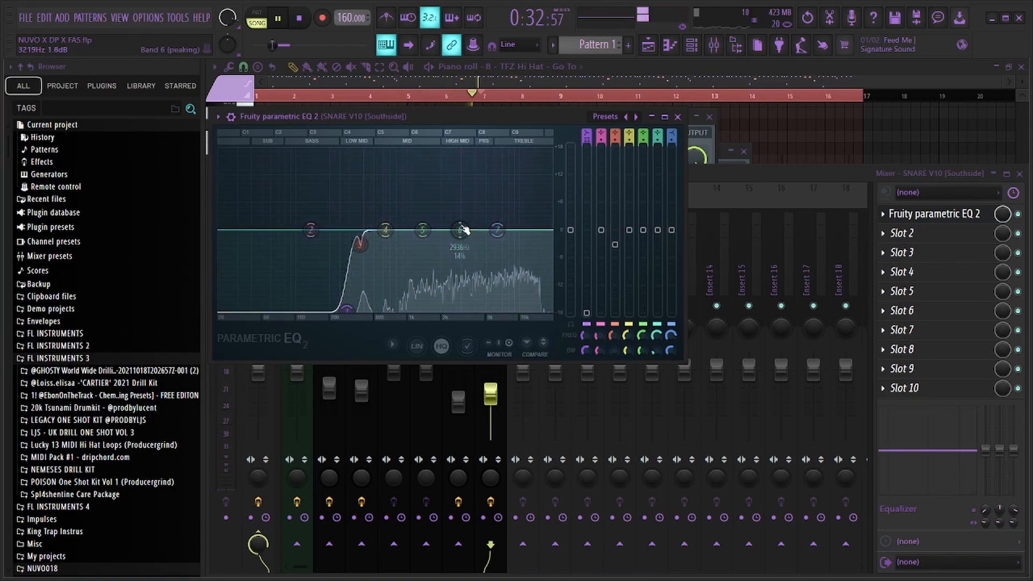
# Sweep the snare for harsh frequencies with narrow boosts and make small narrow cuts with bands 4, 5 and 6, band 4 near 956 Hz.
pyautogui.press('space')
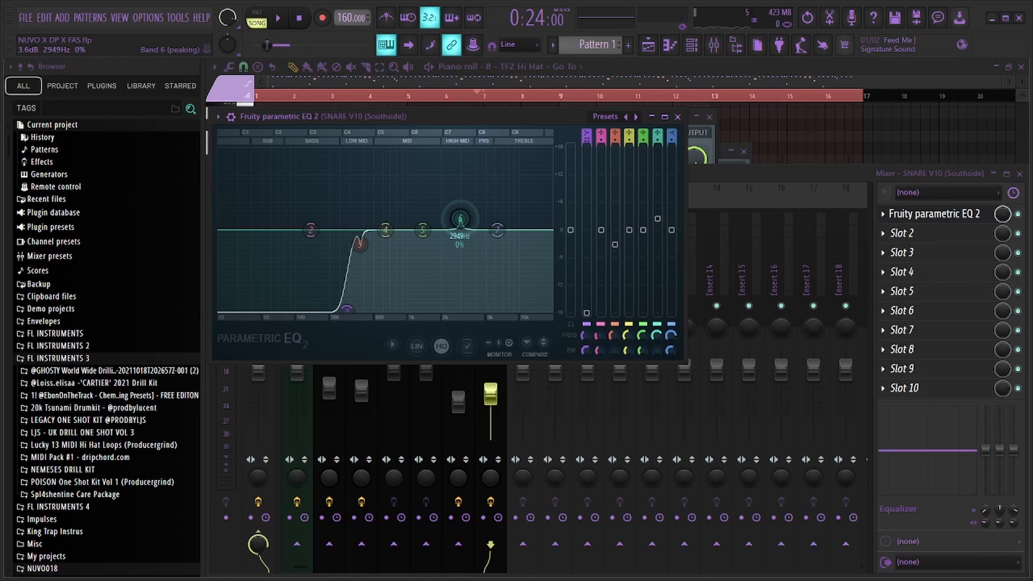
pyautogui.moveTo(468, 168); pyautogui.dragTo(463, 156)
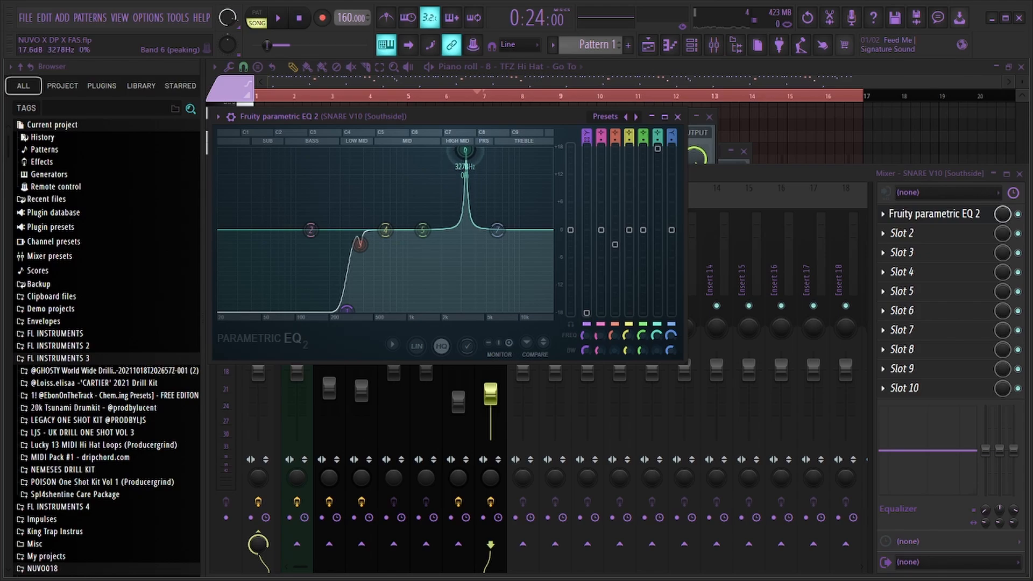
pyautogui.press('space')
pyautogui.moveTo(465, 150); pyautogui.dragTo(405, 215)
pyautogui.press('space')
pyautogui.press('space')
pyautogui.press('space')
pyautogui.press('space')
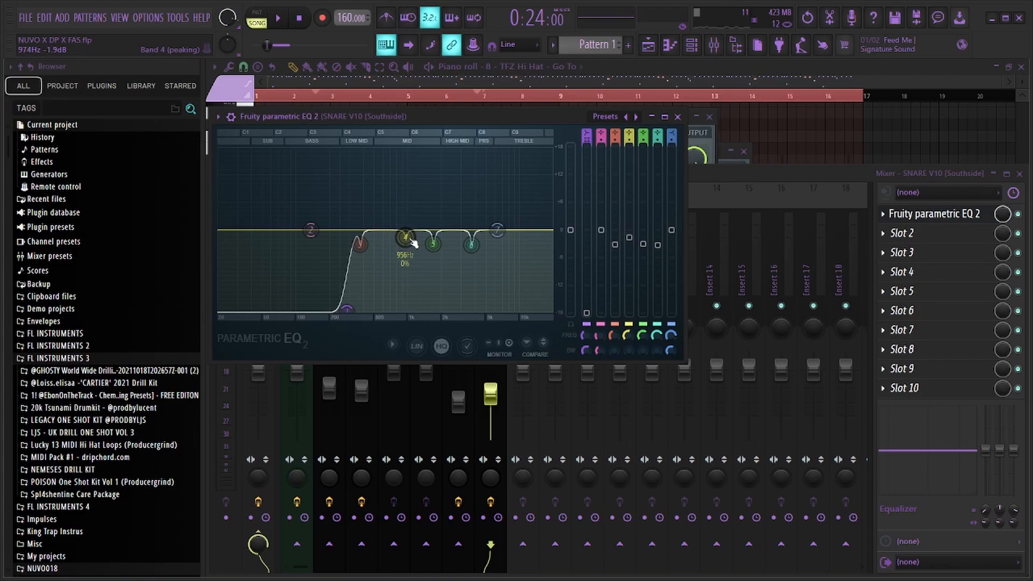
# Add Fruity Reeverb 2 and Fruity Delay 3 in the snare track's second and third slots and lower the delay's mix level.
pyautogui.click(901, 233)
pyautogui.click(667, 289)
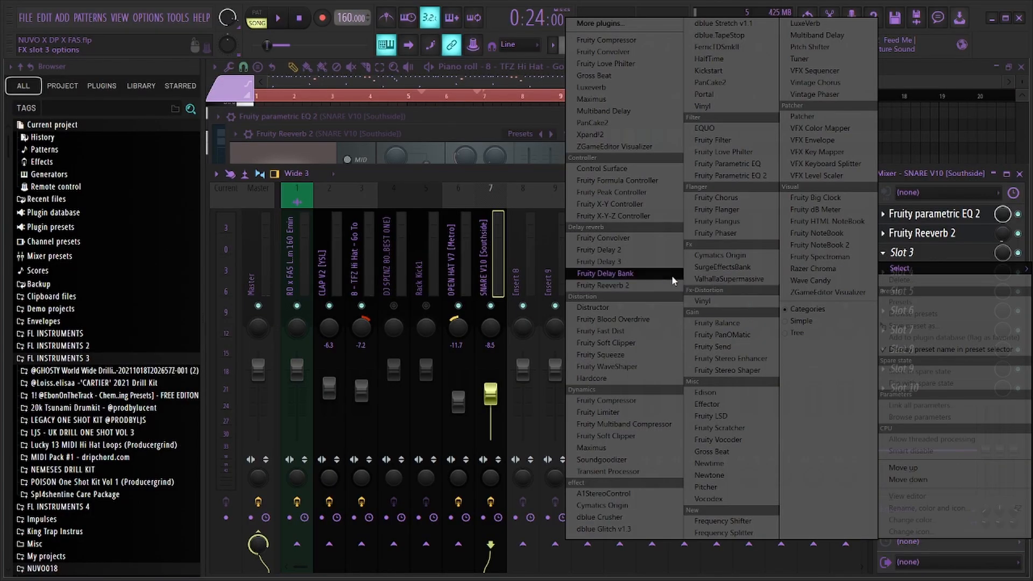
pyautogui.click(663, 264)
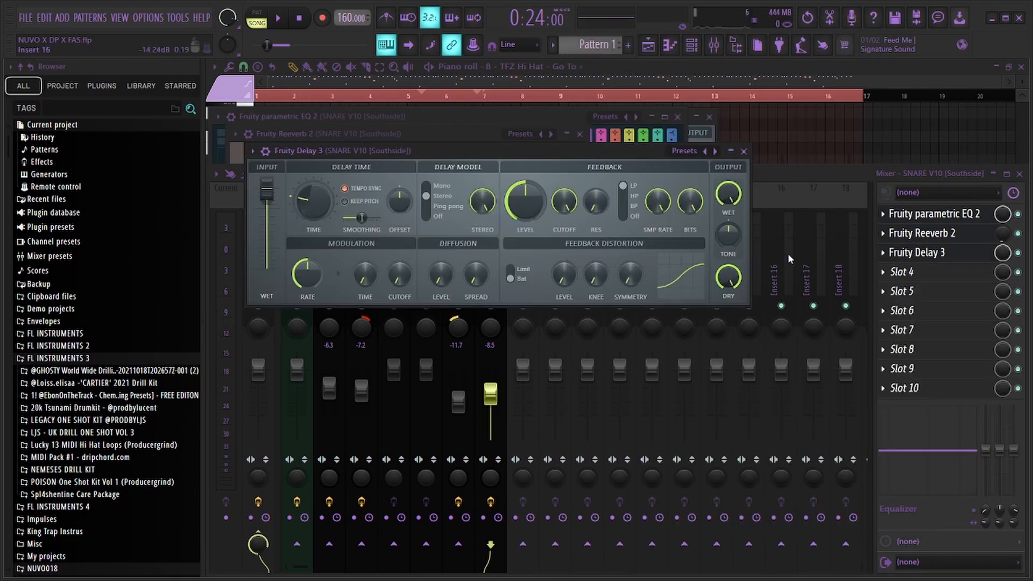
pyautogui.moveTo(1005, 250); pyautogui.dragTo(1006, 270)
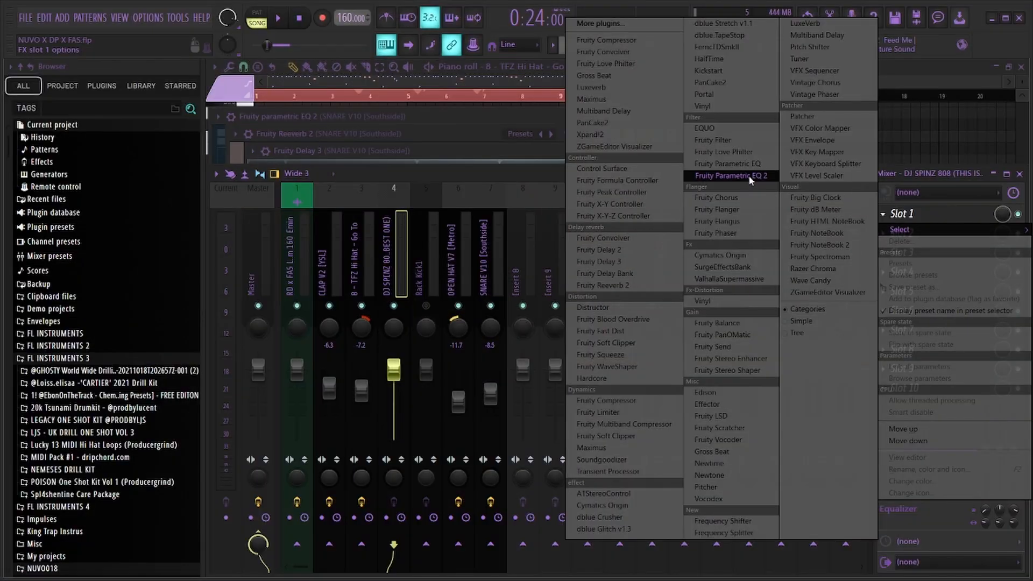
# Insert Fruity Parametric EQ 2 in the DJ SPINZ 808 track's first slot and roll off its highs steeply with band 7.
pyautogui.click(748, 175)
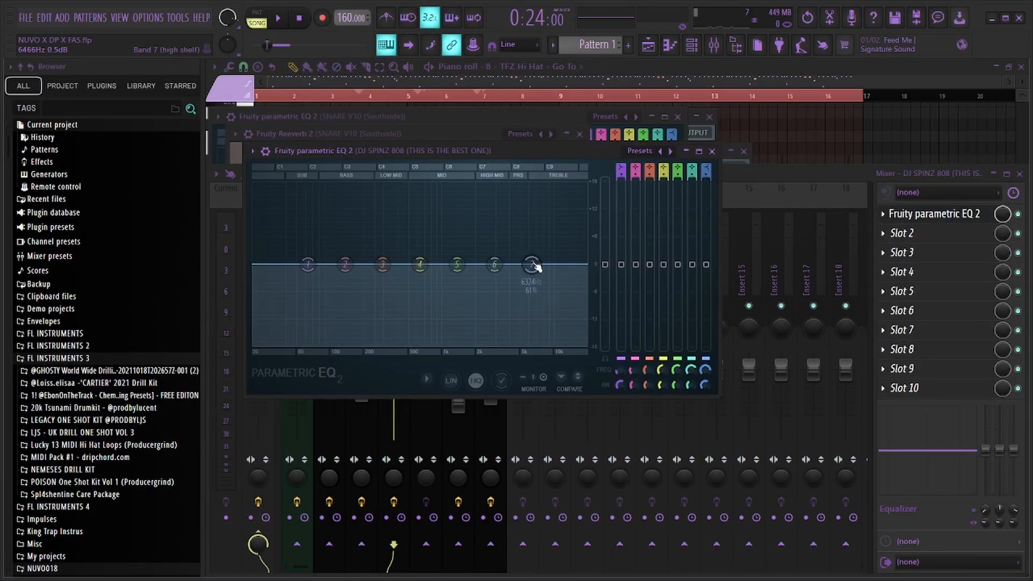
pyautogui.moveTo(553, 310)
pyautogui.click(596, 380)
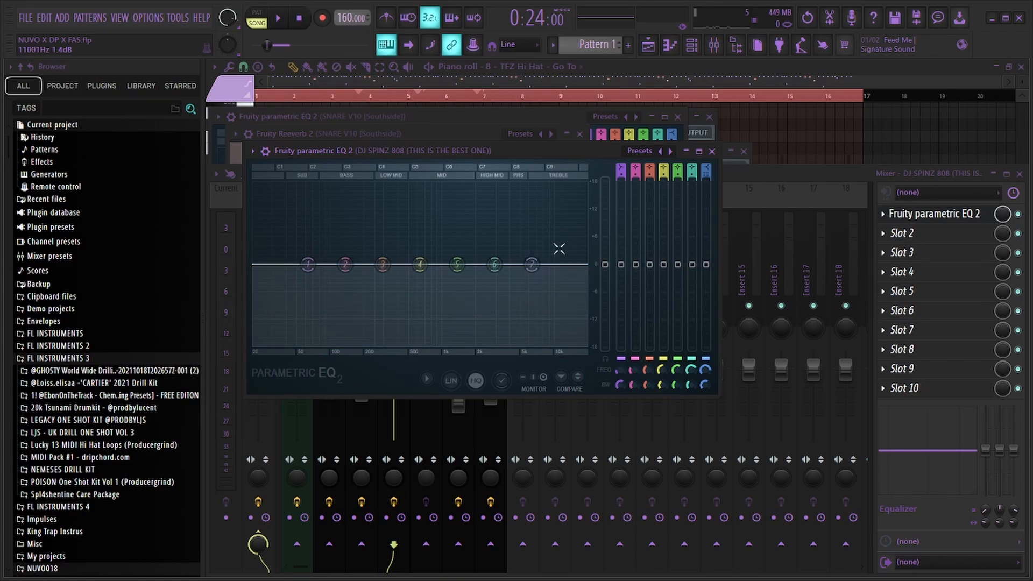
pyautogui.moveTo(532, 263); pyautogui.dragTo(522, 343)
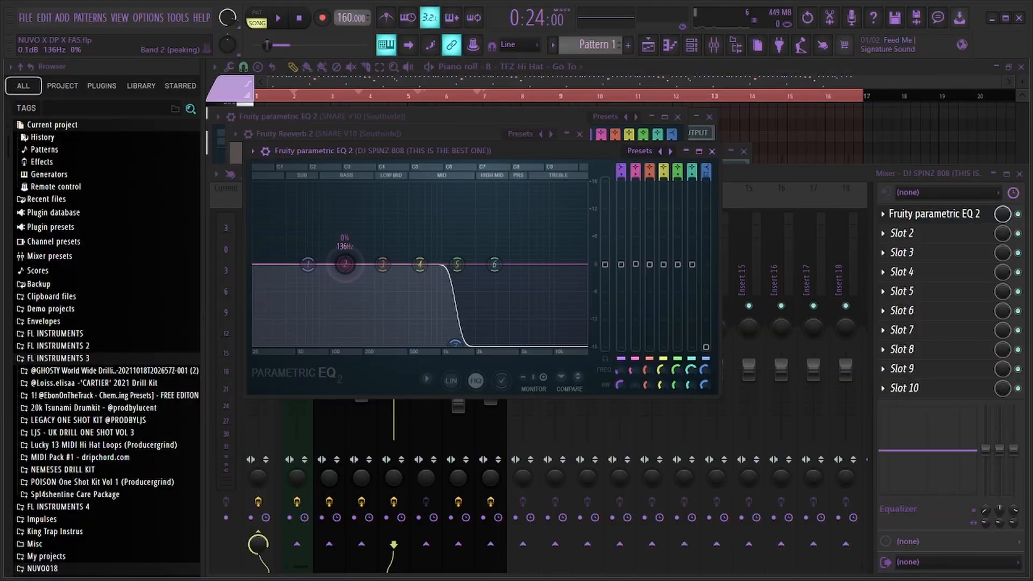
# Cut narrow notches in the 808's bass and low mids with EQ bands 2, 3 and 4, and return to the mixer.
pyautogui.moveTo(341, 264)
pyautogui.mouseDown()
pyautogui.moveTo(330, 190)
pyautogui.moveTo(338, 276)
pyautogui.mouseUp()
pyautogui.press('space')
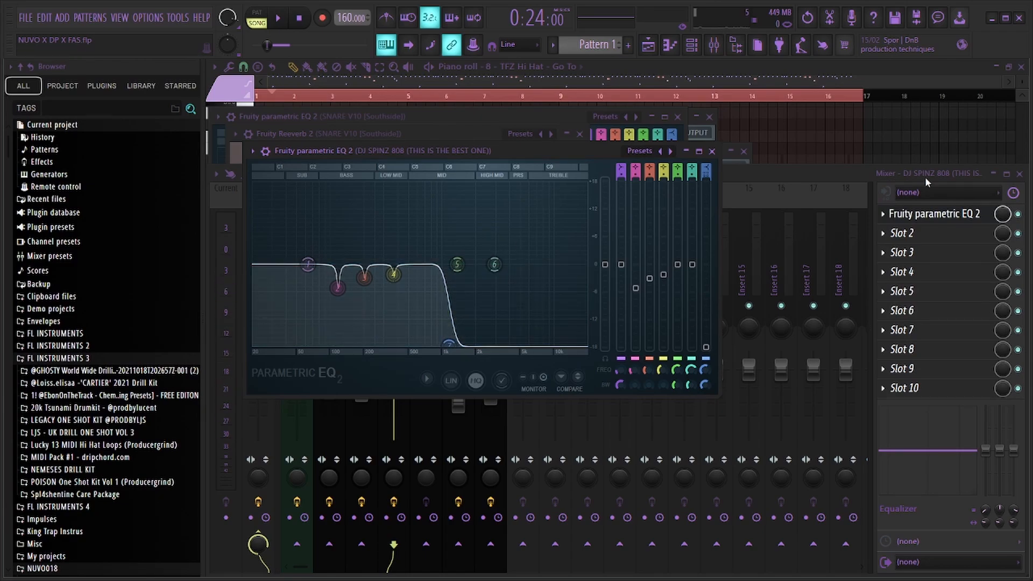
pyautogui.click(925, 176)
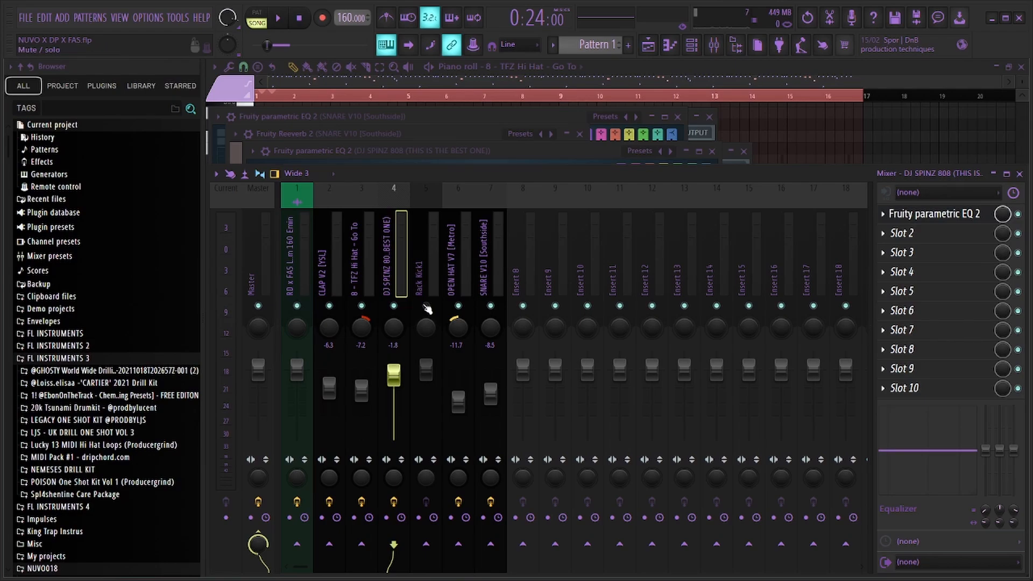
# Unmute the Rack Kick1 track, insert Fruity Parametric EQ 2 in its first slot and roll off its highs with band 7.
pyautogui.press('space')
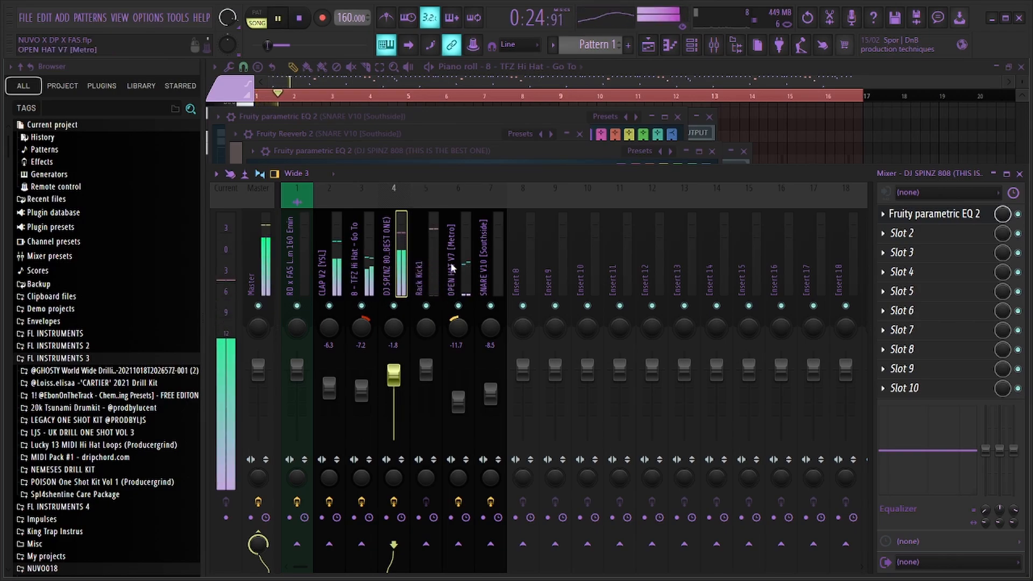
pyautogui.click(431, 245)
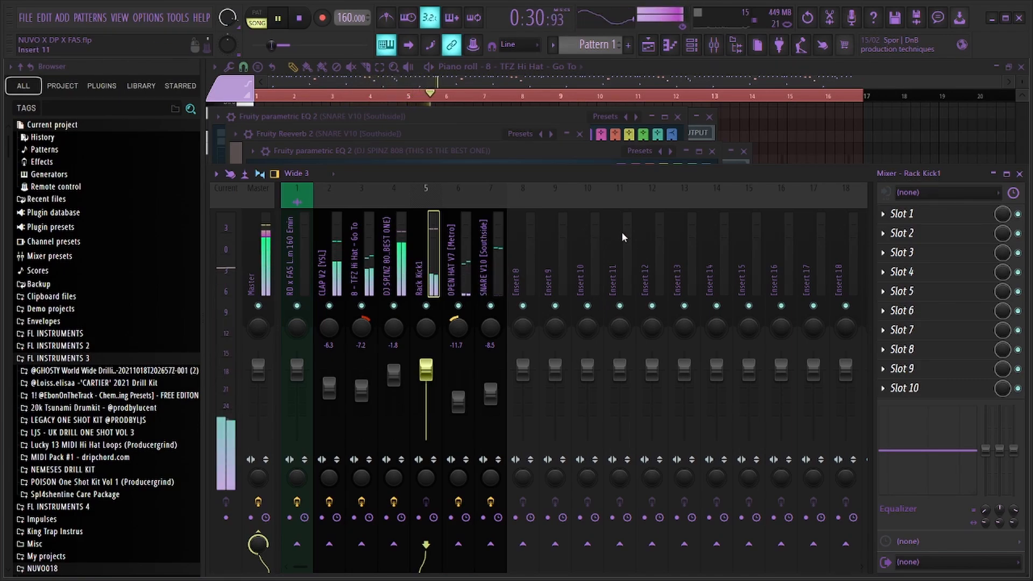
pyautogui.click(935, 214)
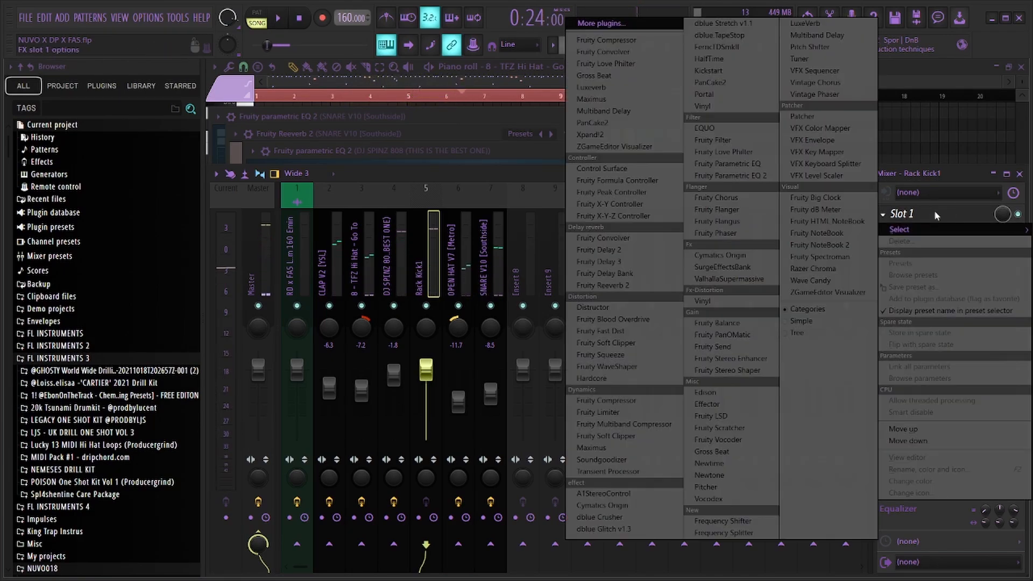
pyautogui.click(741, 174)
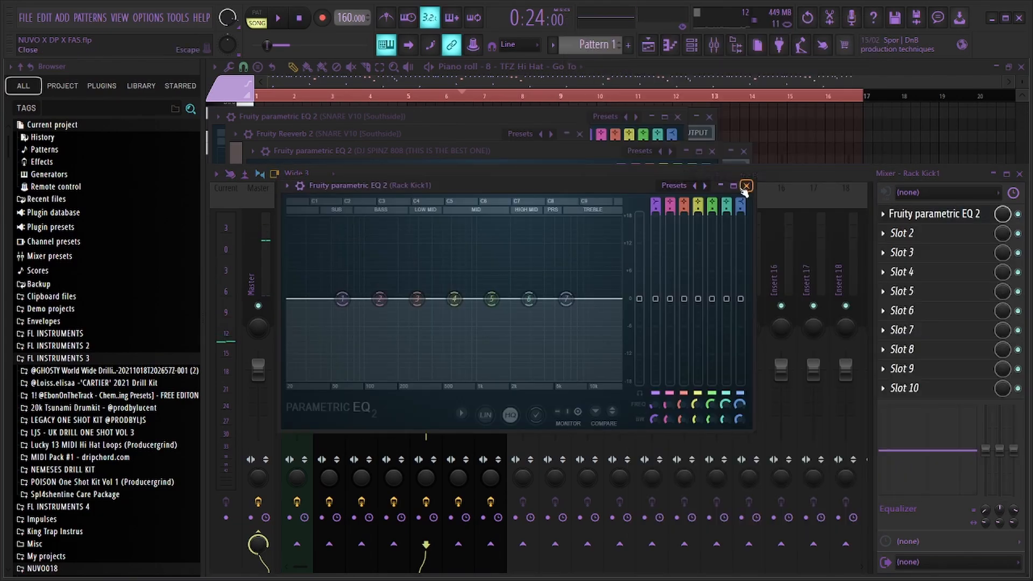
pyautogui.press('space')
pyautogui.moveTo(566, 299); pyautogui.dragTo(495, 379)
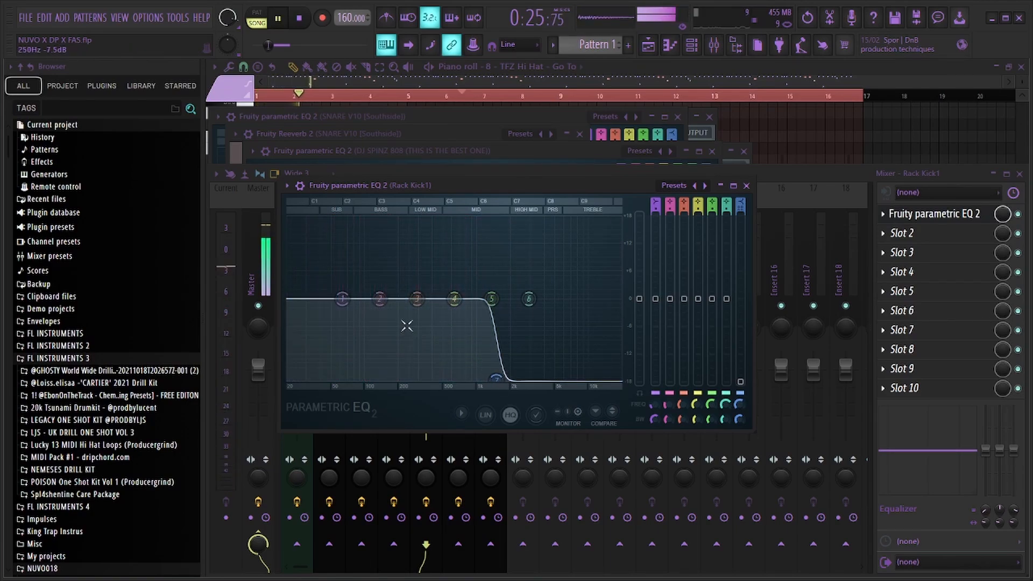
# Make small narrow cuts in the kick with EQ bands 2, 3 and 4, placing band 4 near 409 Hz, and return to the mixer.
pyautogui.moveTo(380, 298); pyautogui.dragTo(405, 305)
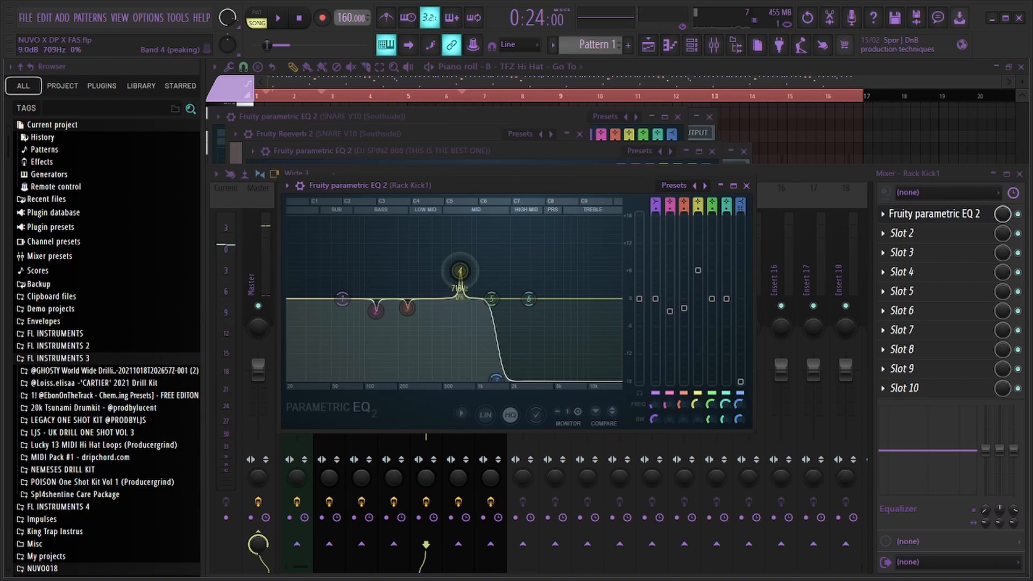
pyautogui.press('space')
pyautogui.moveTo(460, 270); pyautogui.dragTo(433, 313)
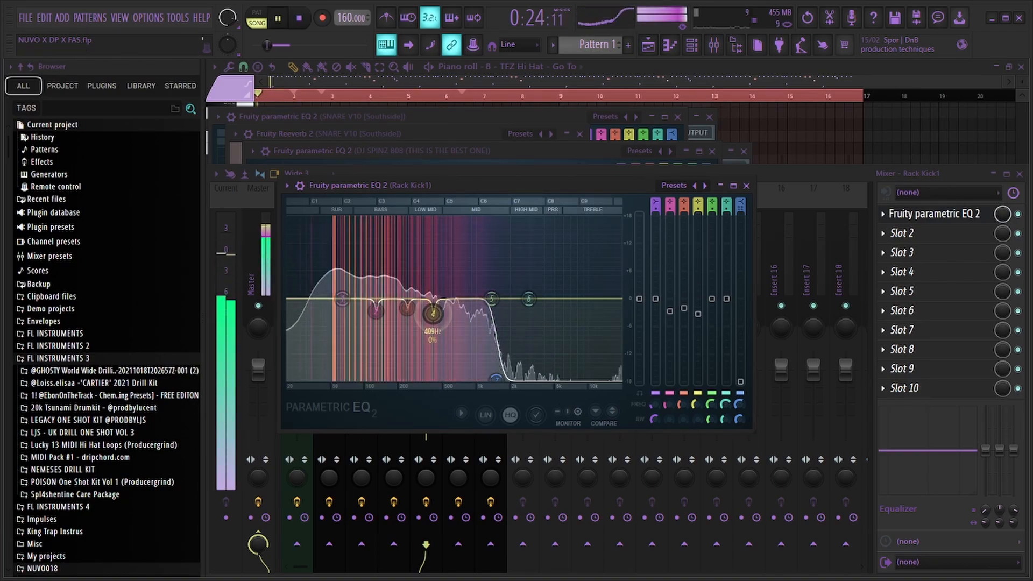
pyautogui.click(780, 172)
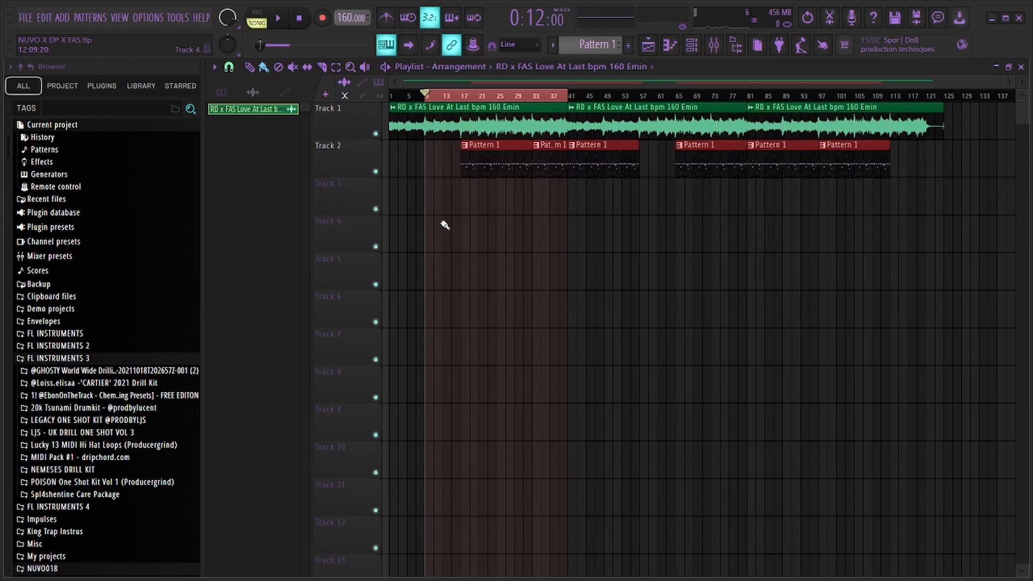
# Move the Pattern 1 clips to Track 3 and create a mix-level automation clip for the sample track's second Fruity Parametric EQ 2.
pyautogui.click(498, 159)
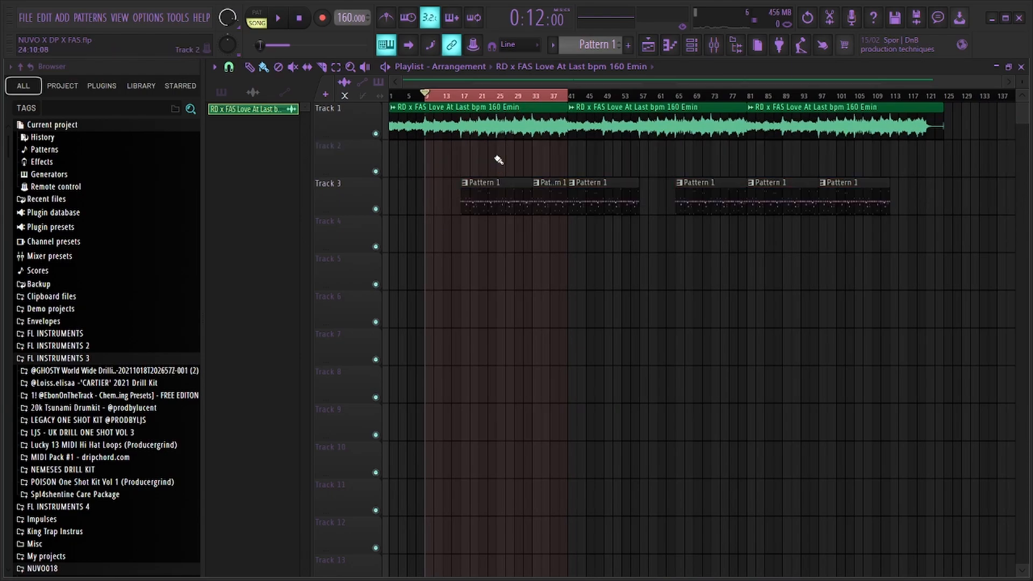
pyautogui.press('F9')
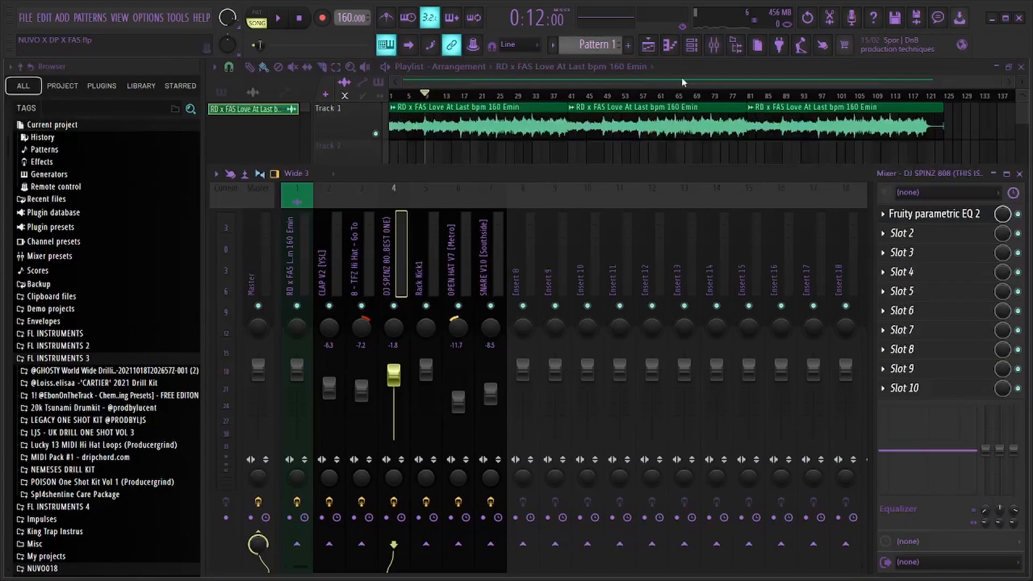
pyautogui.click(297, 272)
pyautogui.click(961, 235)
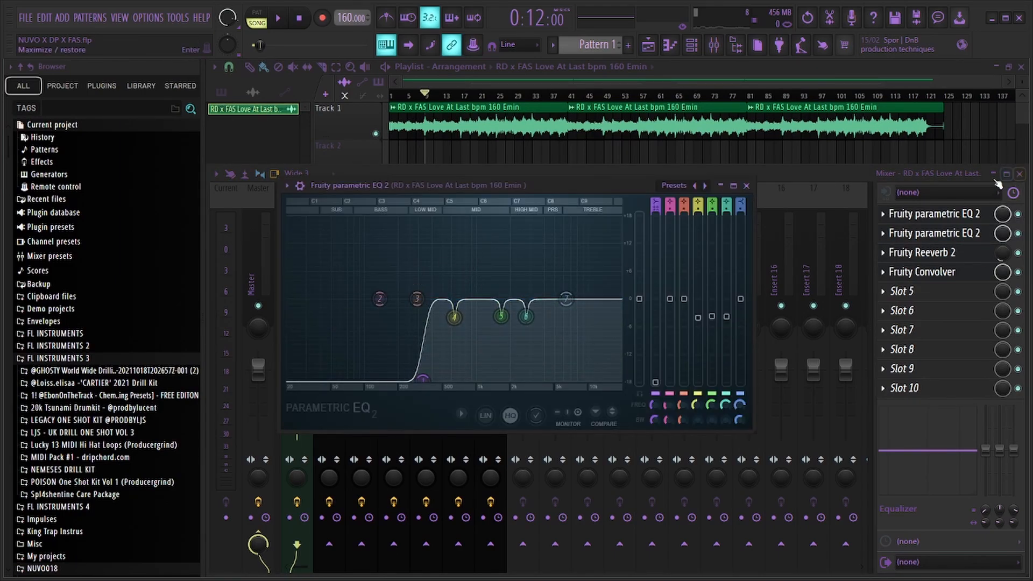
pyautogui.click(967, 176)
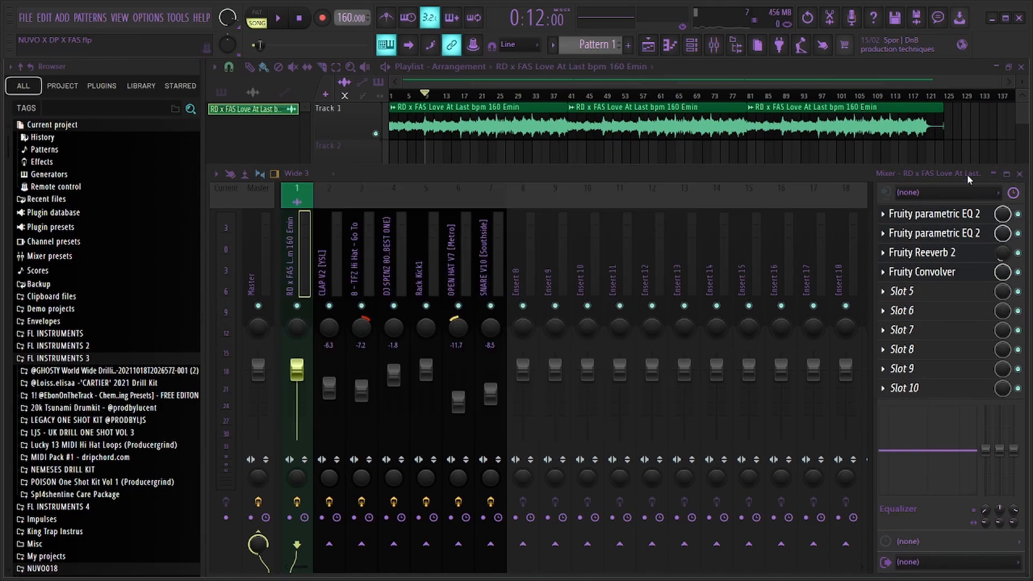
pyautogui.rightClick(1002, 233)
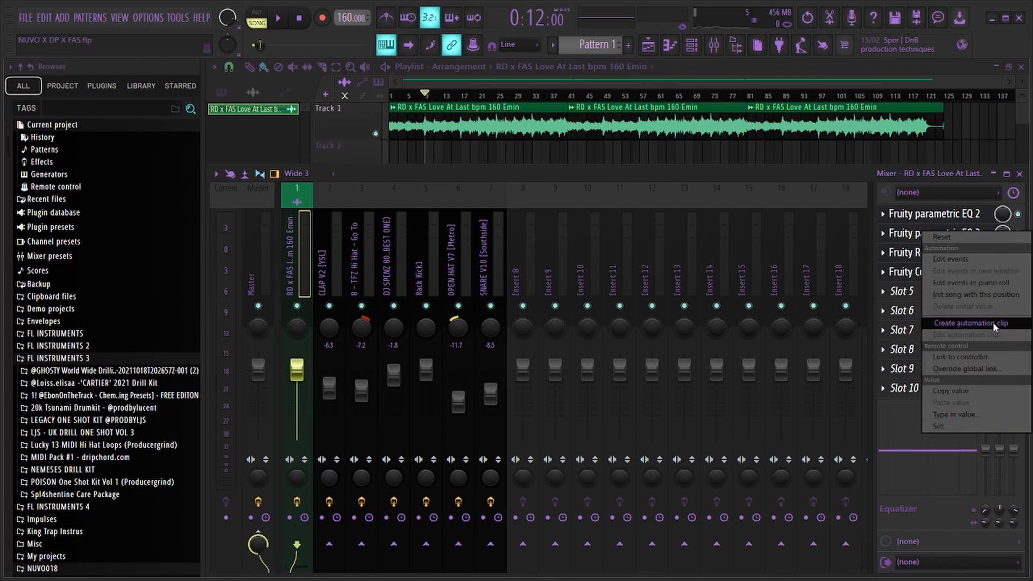
pyautogui.click(975, 322)
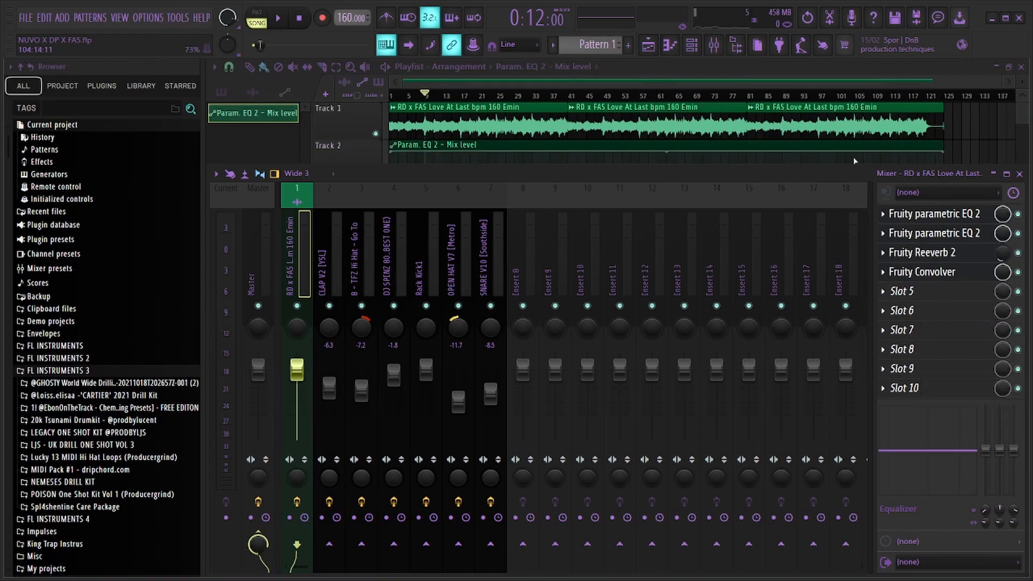
pyautogui.press('F9')
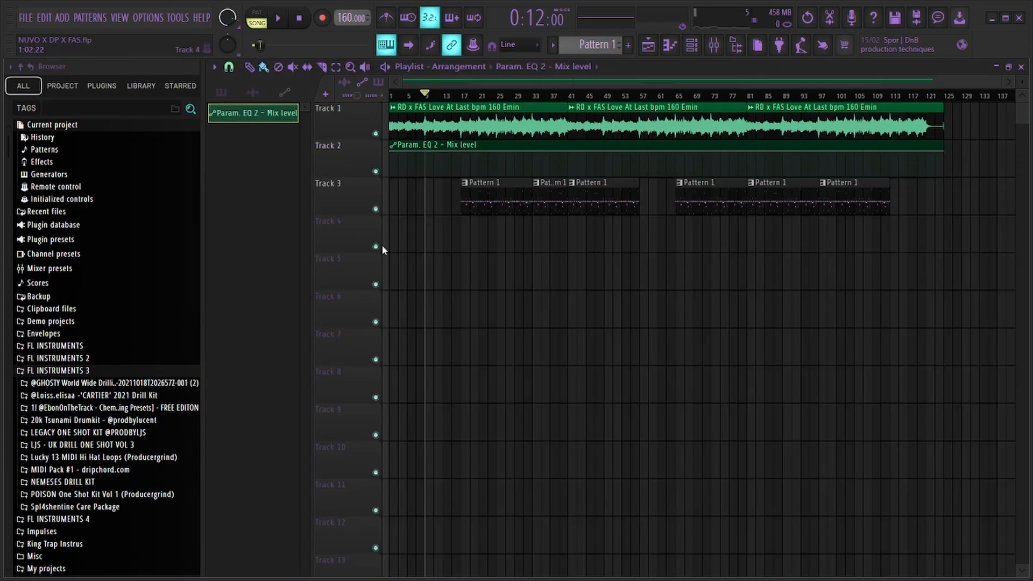
# Shape the EQ mix-level automation on Track 2 to stay at zero until bar 17 and jump to full where the drums enter.
pyautogui.scroll(6, 394, 162)
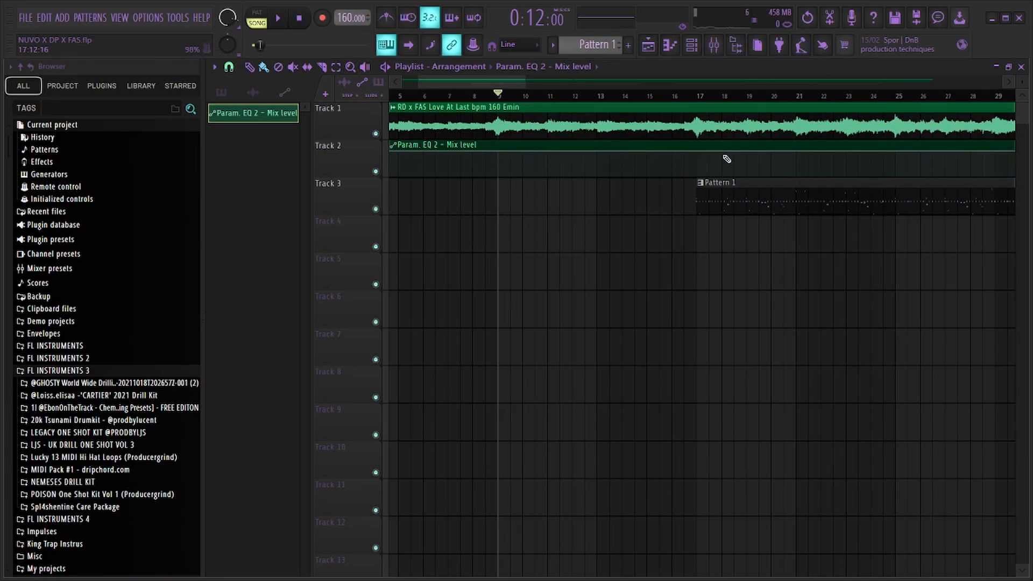
pyautogui.scroll(4, 726, 158)
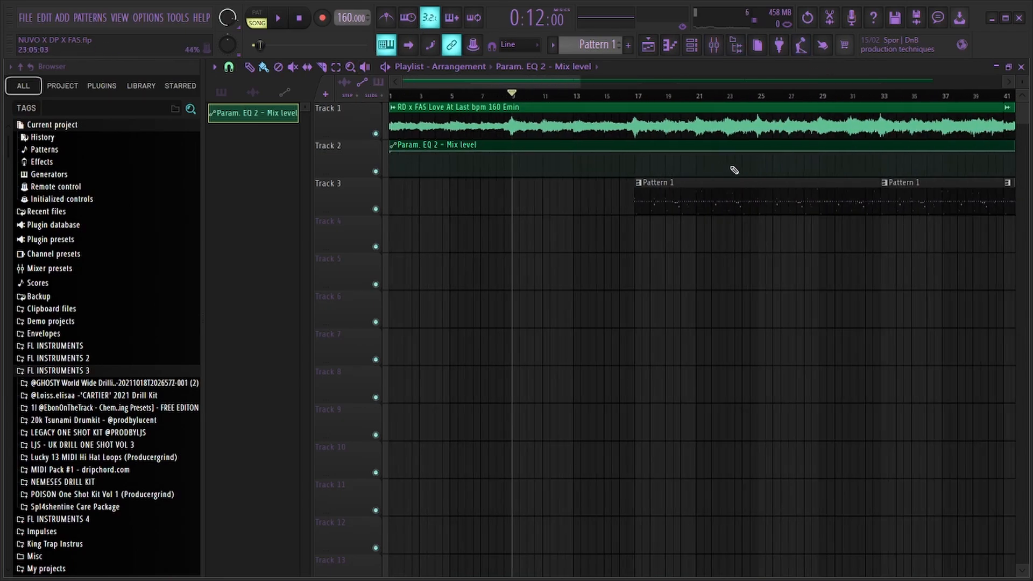
pyautogui.rightClick(526, 176)
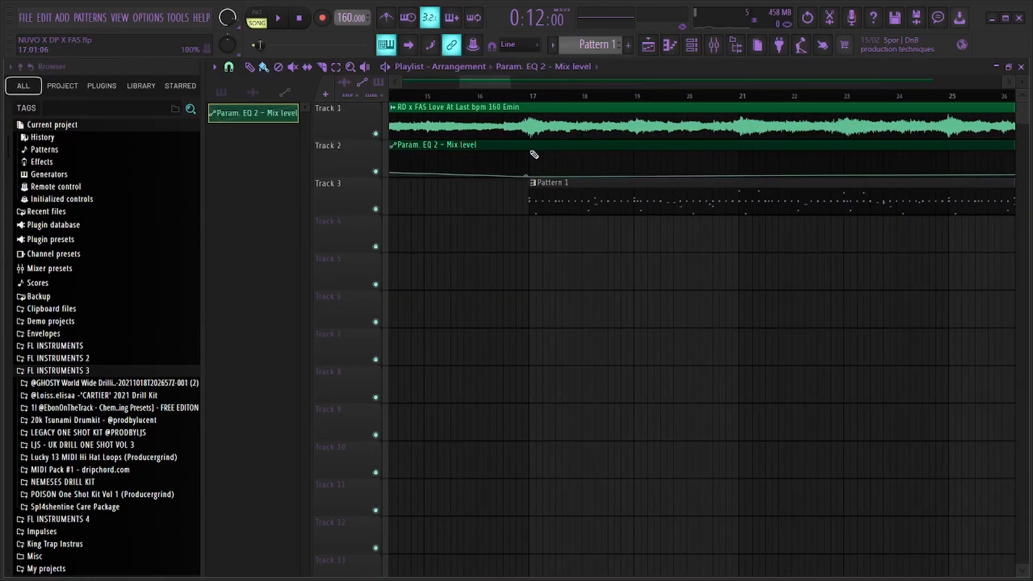
pyautogui.rightClick(534, 154)
pyautogui.scroll(-8, 562, 201)
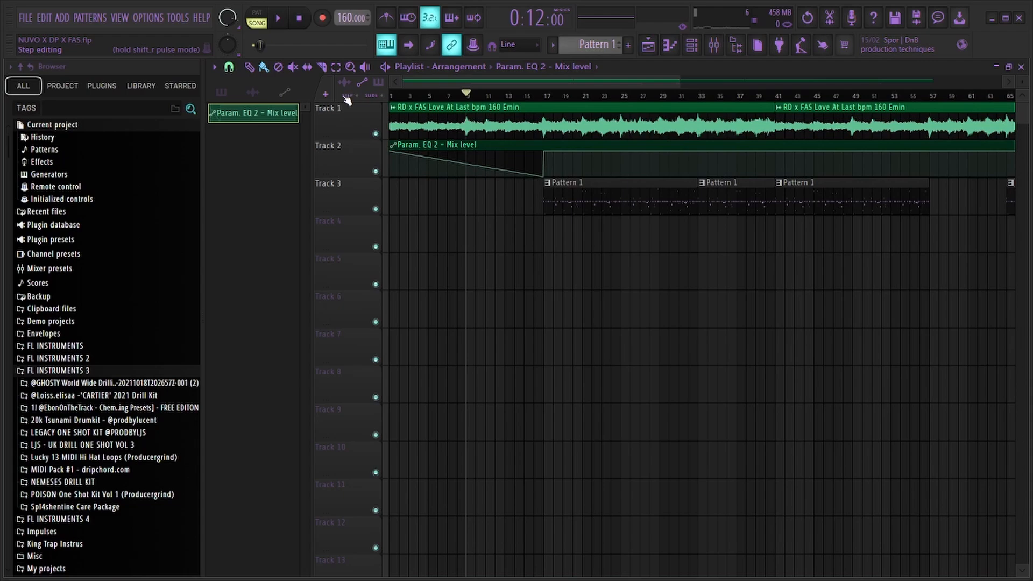
pyautogui.moveTo(396, 153); pyautogui.dragTo(383, 173)
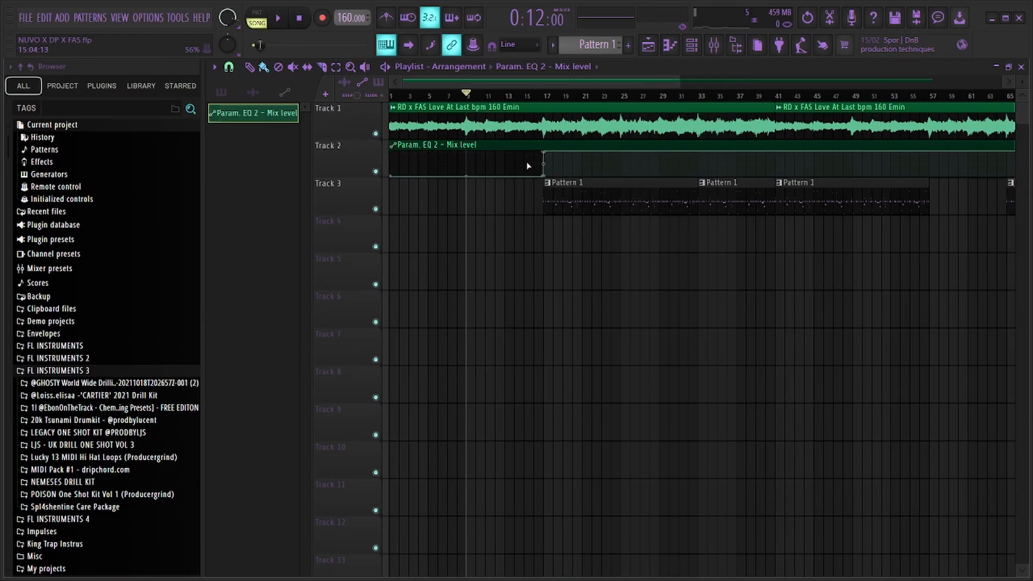
pyautogui.scroll(4, 572, 159)
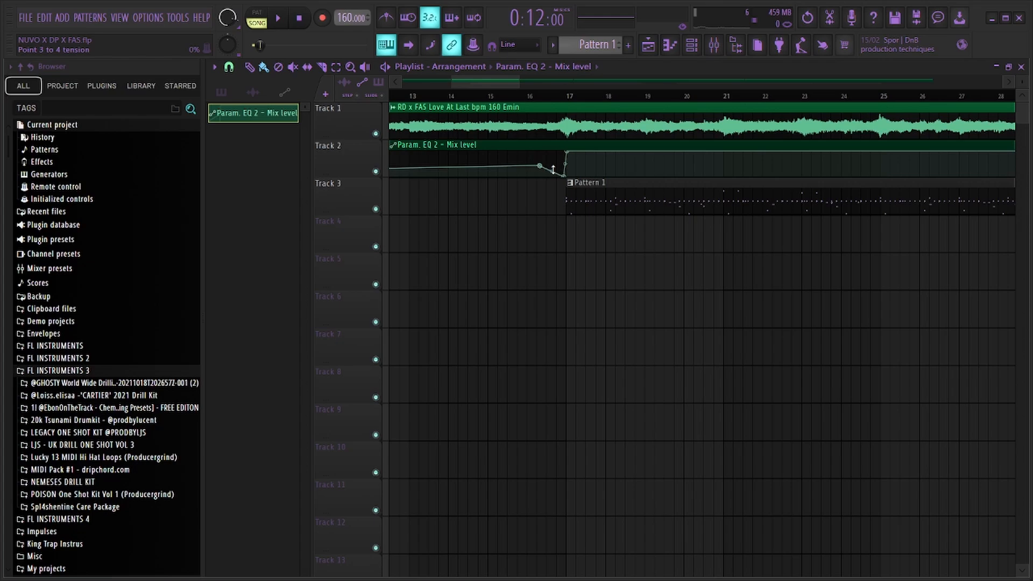
# Drop the EQ mix-level automation to zero from bar 57 to bar 65 and again from bar 113 onward.
pyautogui.scroll(-6, 553, 169)
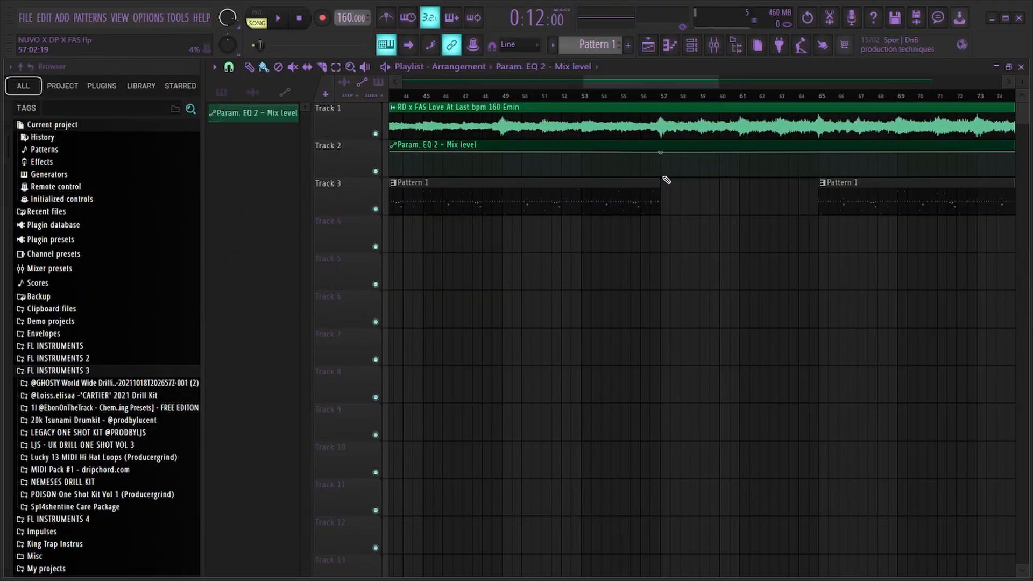
pyautogui.moveTo(663, 177); pyautogui.dragTo(660, 152)
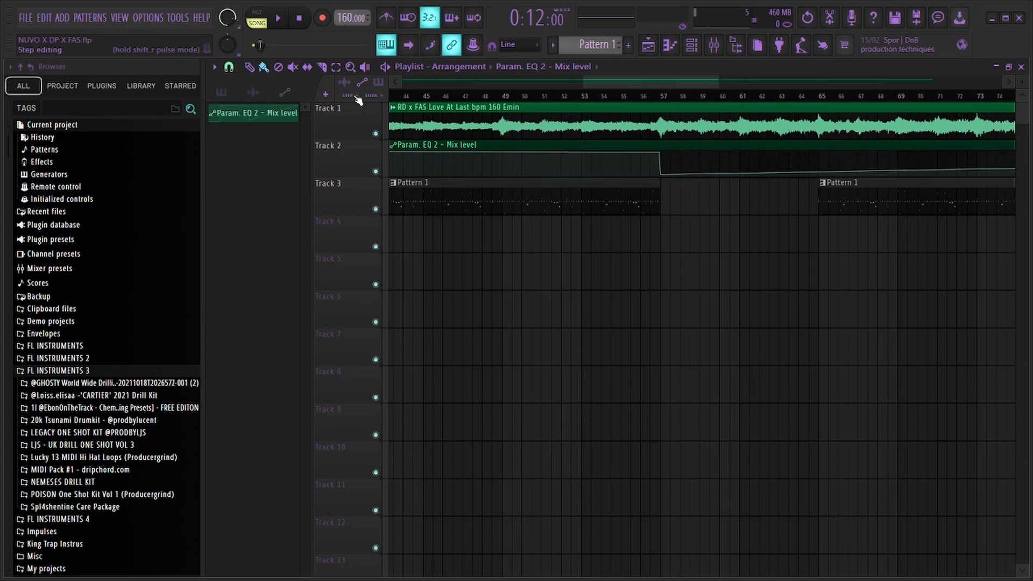
pyautogui.scroll(10, 663, 172)
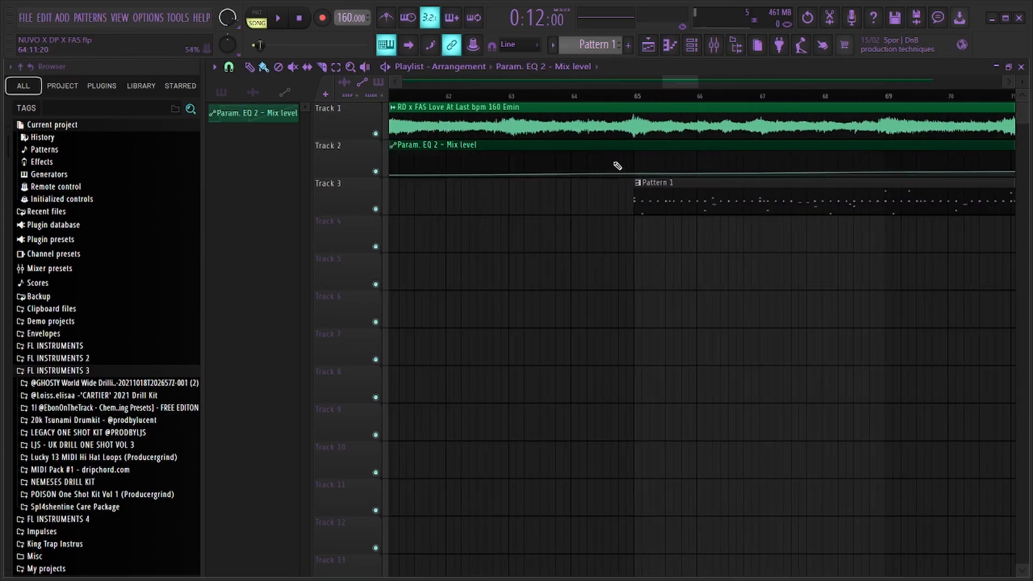
pyautogui.rightClick(646, 153)
pyautogui.scroll(-10, 649, 180)
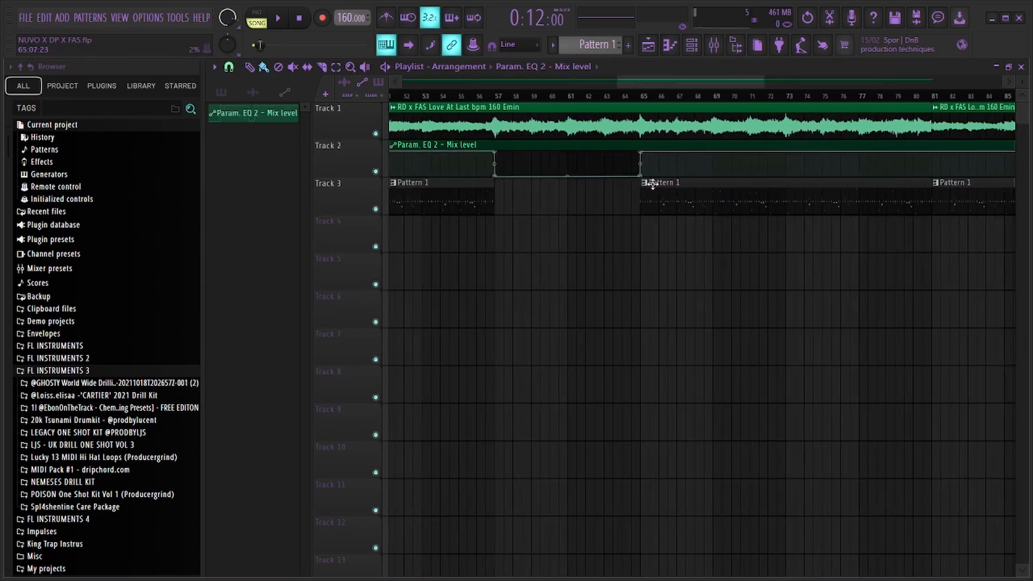
pyautogui.scroll(8, 908, 158)
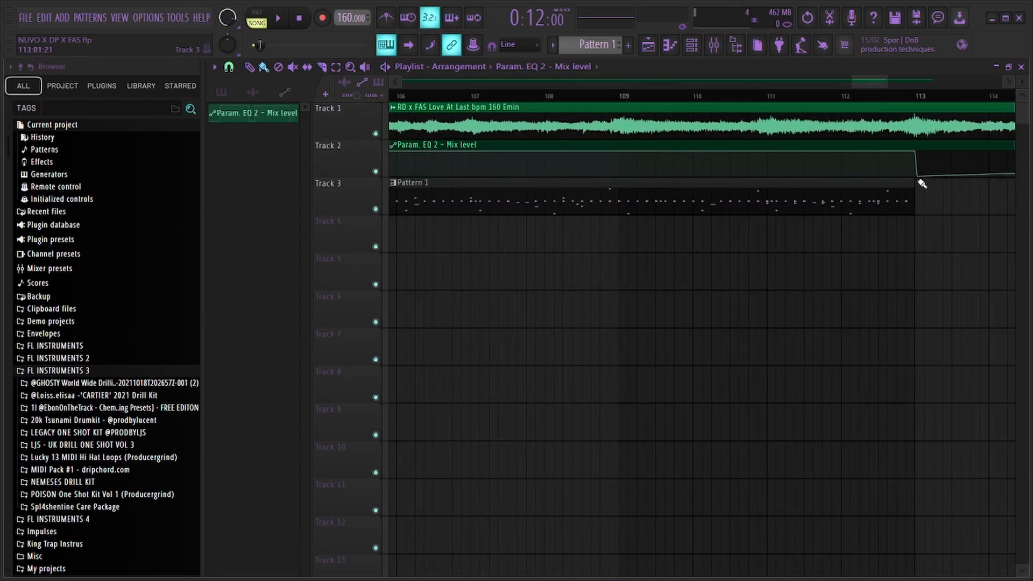
pyautogui.scroll(-12, 679, 196)
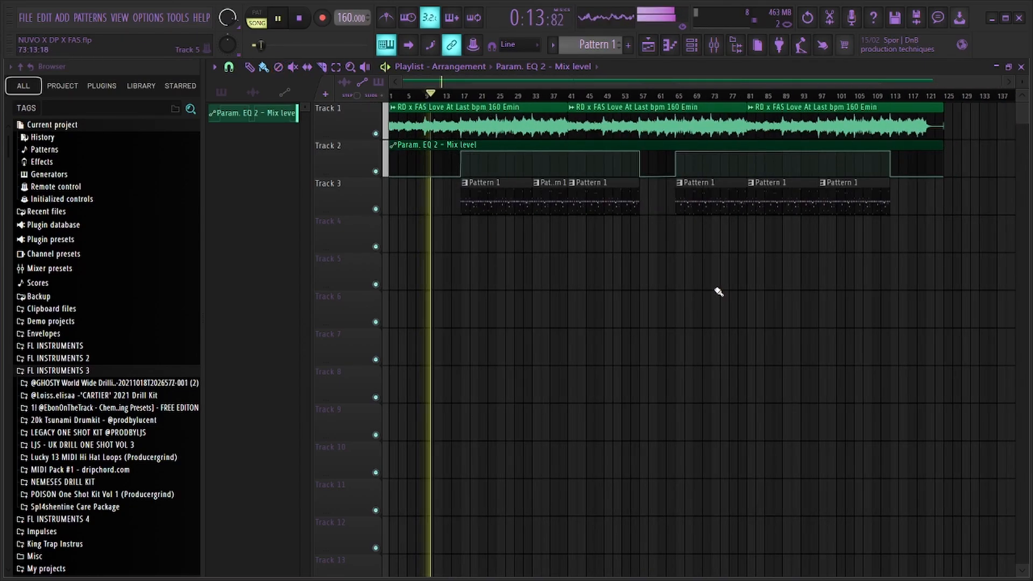
# Stop playback and place the [LOIS] BRISK RISER sample on Track 4 at bars 17, 33, 57, 65, 81, 97 and 113.
pyautogui.press('space')
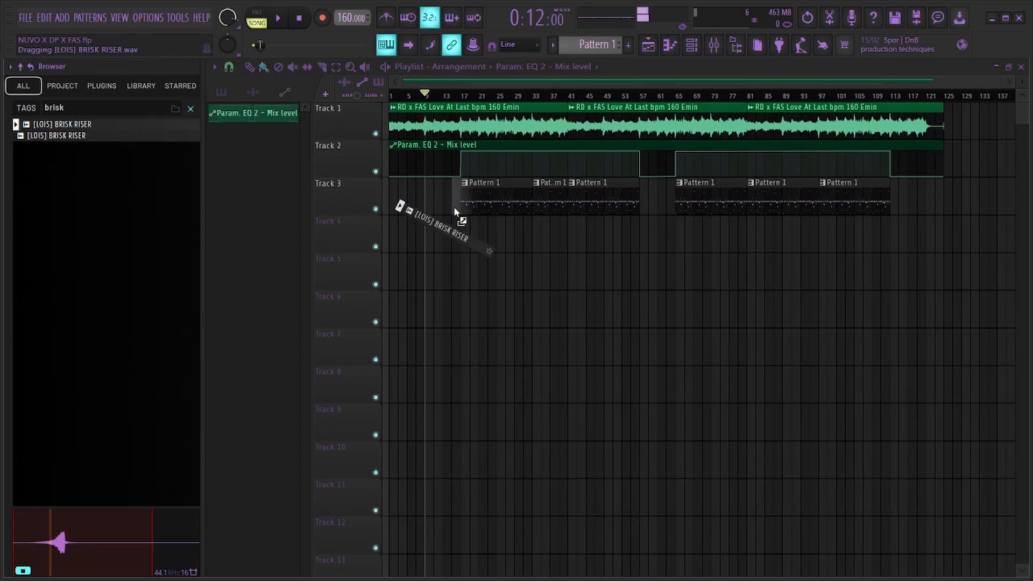
pyautogui.moveTo(454, 206); pyautogui.dragTo(567, 228)
pyautogui.click(570, 218)
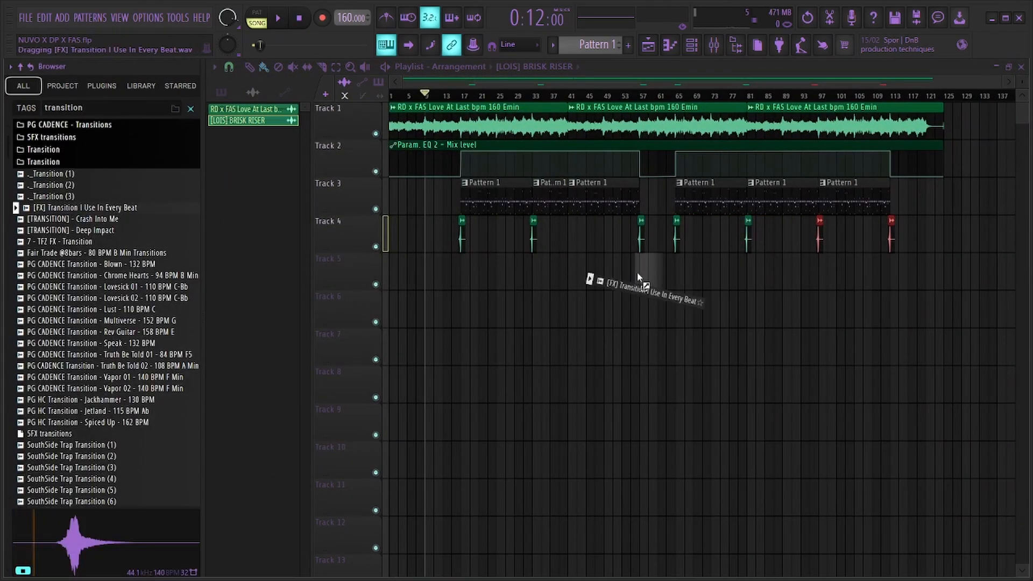
# Try the [FX] Transition I Use In Every Beat sample at bar 57, remove the risers at bars 57 and 113, and save the project.
pyautogui.moveTo(595, 280); pyautogui.dragTo(636, 266)
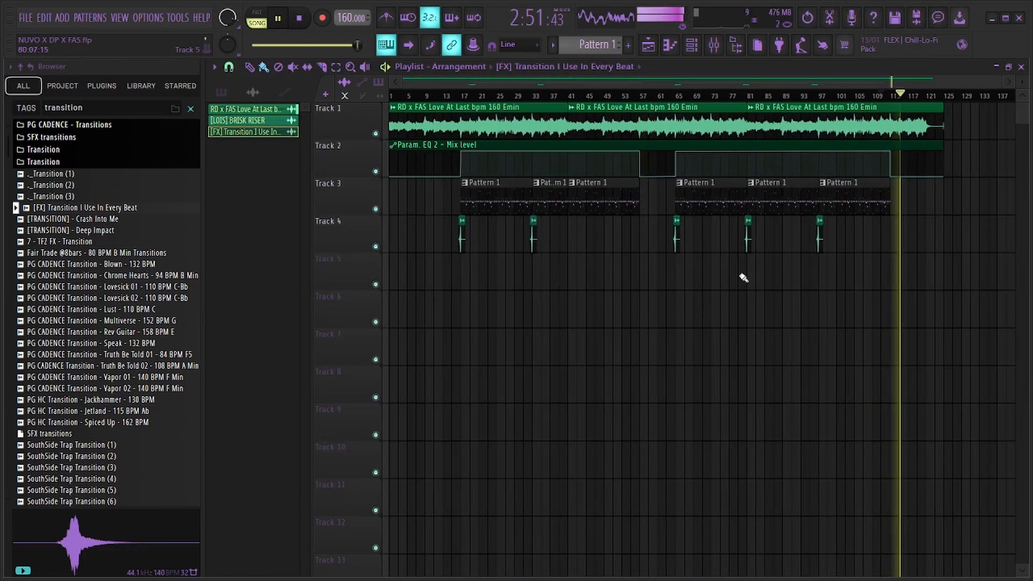
pyautogui.press('space')
pyautogui.hotkey('ctrl', 's')
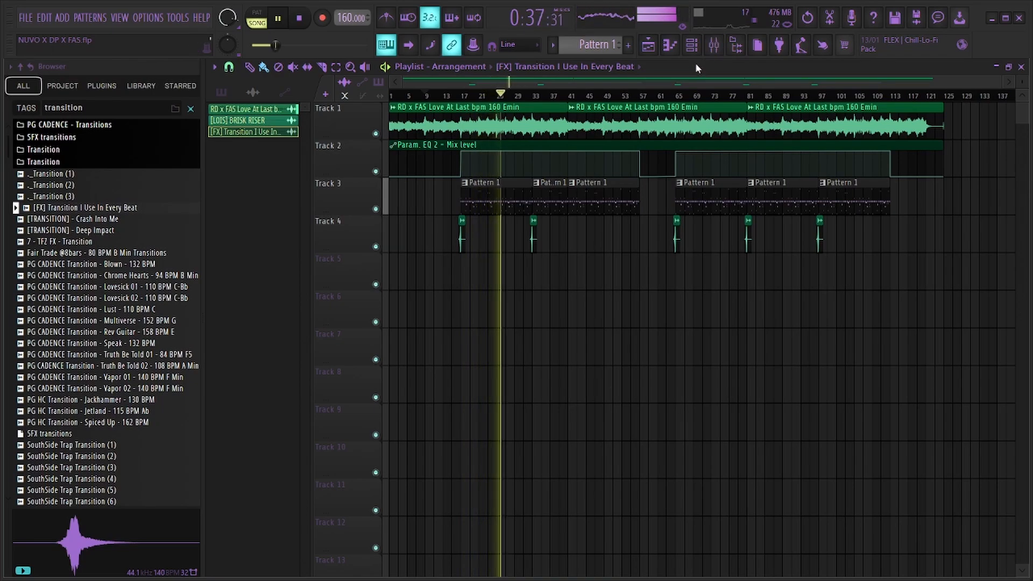
# Play back the arrangement and check the Master track's soft clippers and the track levels in the mixer.
pyautogui.click(713, 46)
pyautogui.press('space')
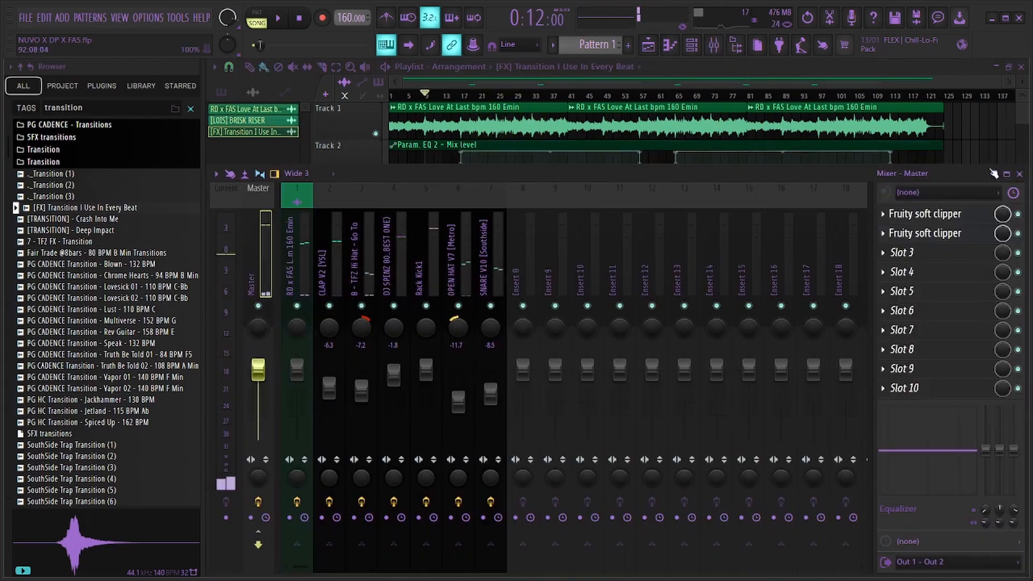
pyautogui.press('space')
pyautogui.click(763, 202)
pyautogui.click(714, 46)
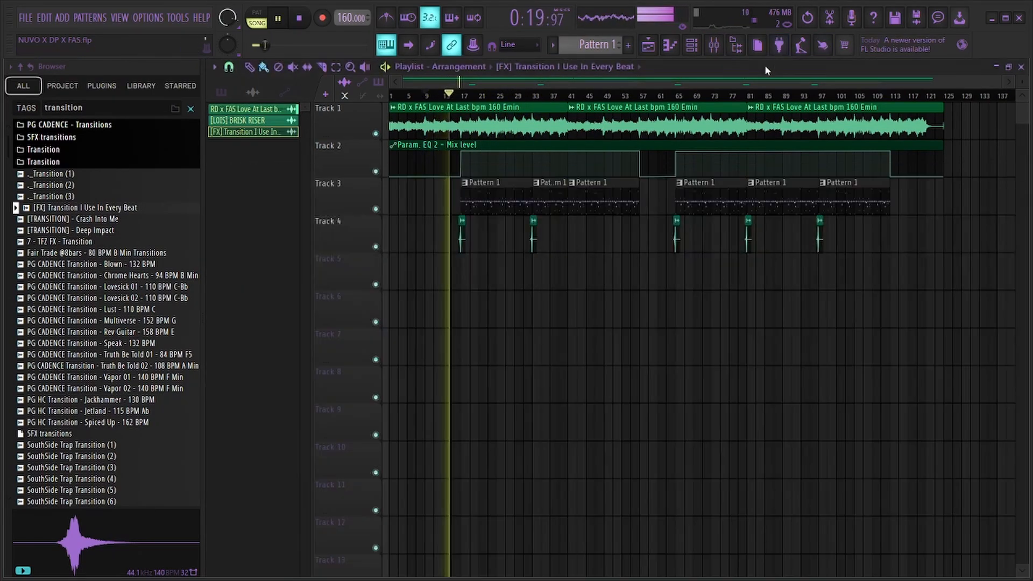
pyautogui.click(713, 46)
pyautogui.press('space')
pyautogui.press('F9')
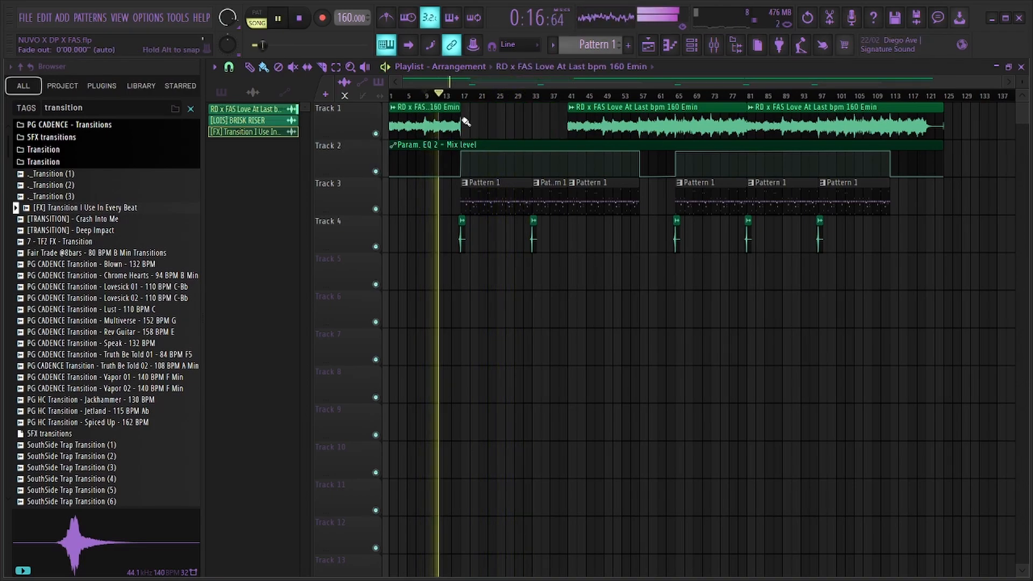
# Duplicate the shortened first sample clip on Track 1 and extend the copy so it fills bars 17 to 41.
pyautogui.keyDown('ctrl'); pyautogui.click(441, 125); pyautogui.keyUp('ctrl')
pyautogui.hotkey('ctrl', 'b')
pyautogui.scroll(5, 524, 126)
pyautogui.scroll(-5, 555, 143)
pyautogui.moveTo(532, 123); pyautogui.dragTo(568, 122)
# Deepen the band 4 cut in the sample track's Fruity Parametric EQ 2 during playback, and return to the playlist.
pyautogui.click(714, 46)
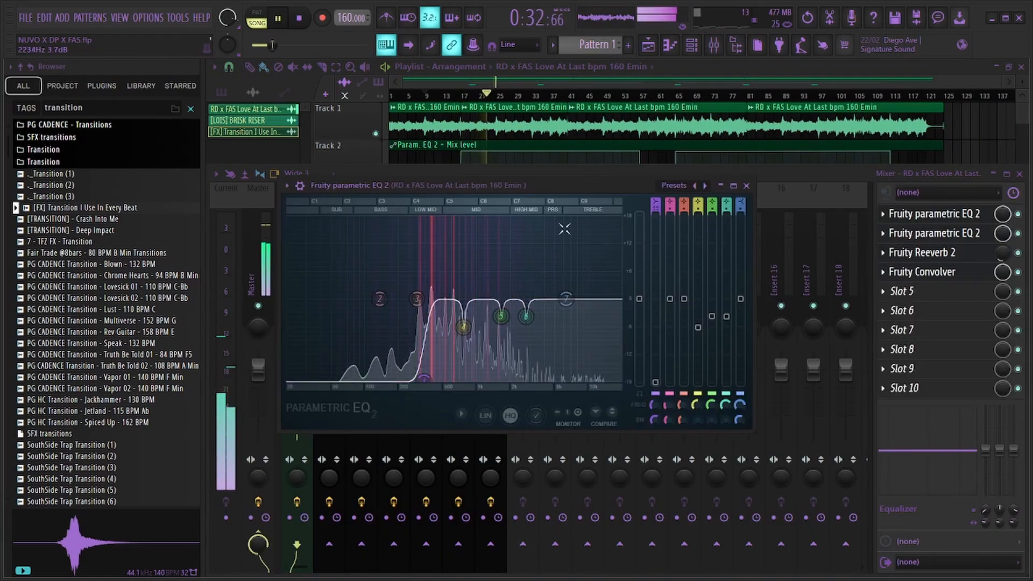
pyautogui.press('Escape')
pyautogui.press('Escape')
pyautogui.scroll(5, 567, 227)
pyautogui.scroll(-5, 619, 226)
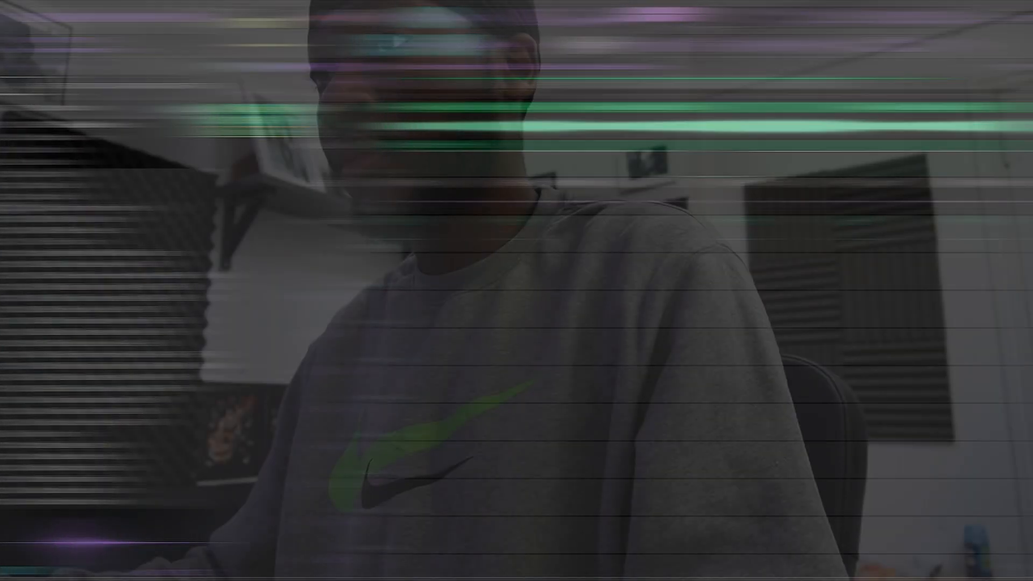